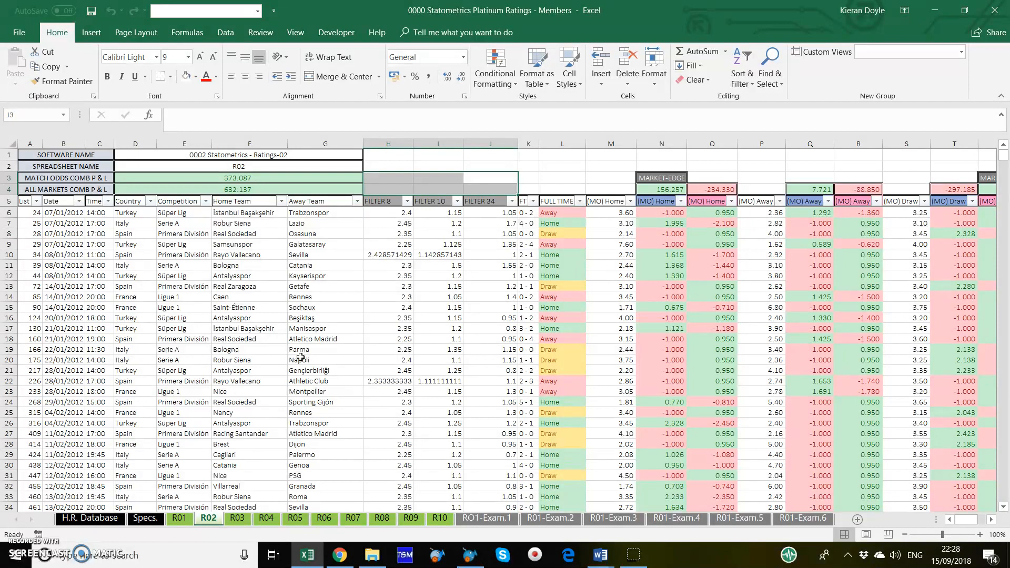
Check the RO1-Exam.1 example and the R01 ratings sheet, and insert a new blank worksheet directly after R01
{"action": "left_click", "coordinate": [487, 517]}
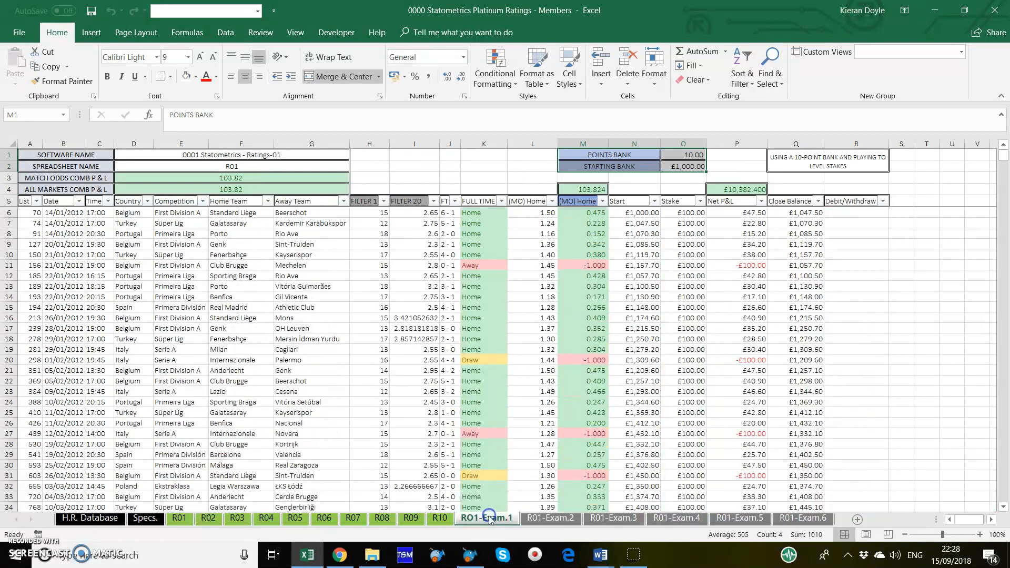
{"action": "left_click", "coordinate": [3, 140]}
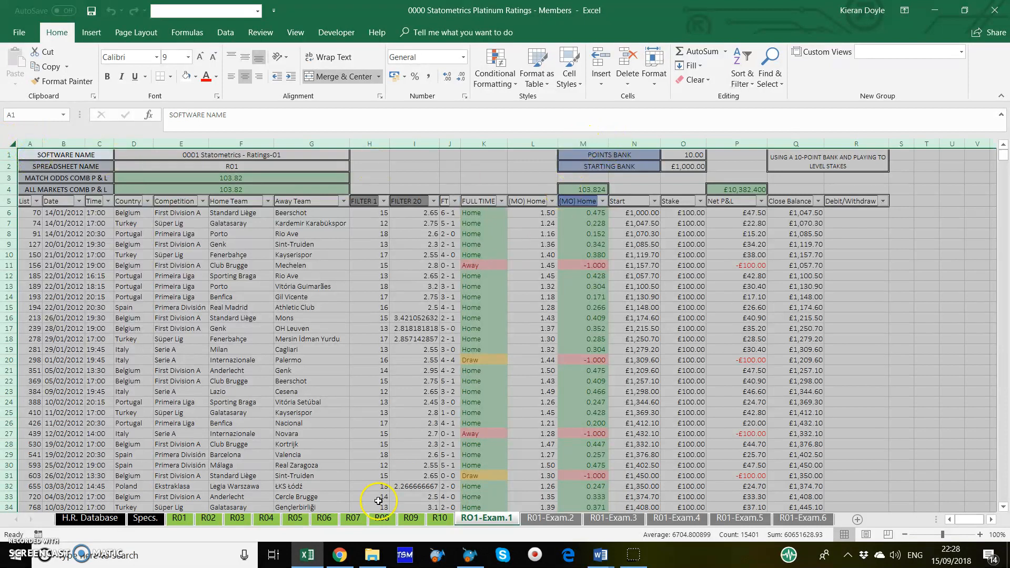
{"action": "left_click", "coordinate": [181, 518]}
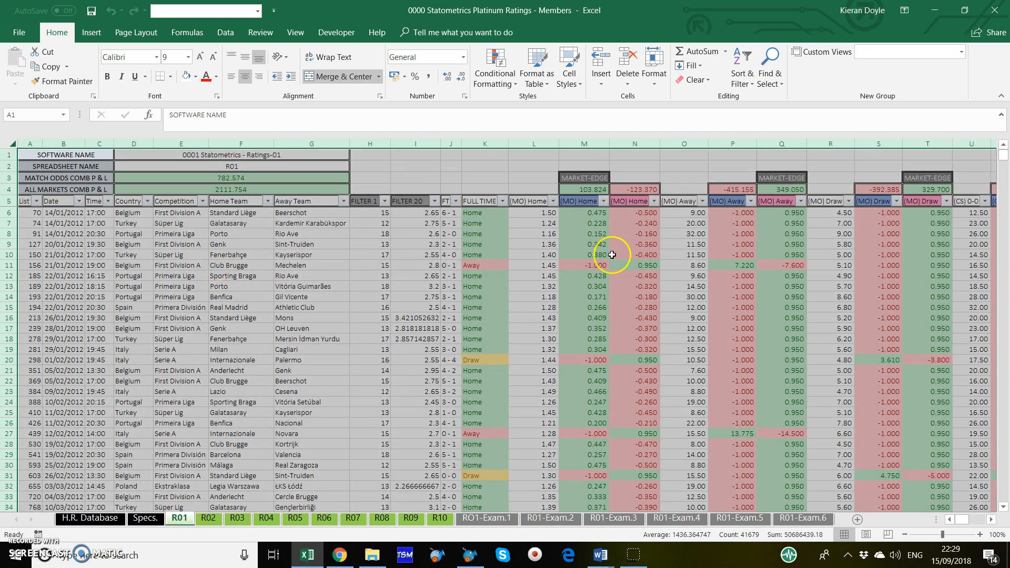
{"action": "left_click", "coordinate": [989, 518]}
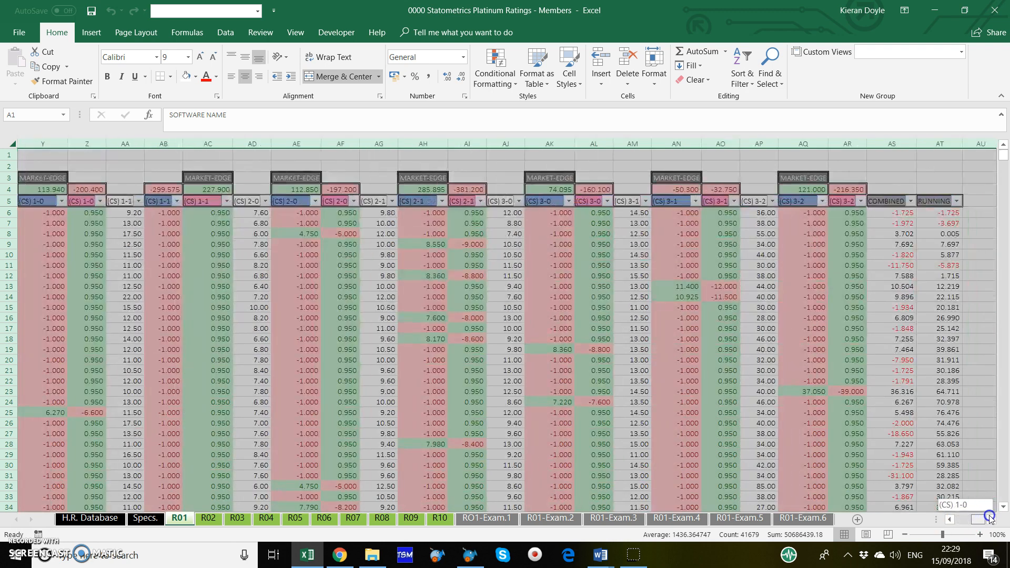
{"action": "left_click_drag", "start_coordinate": [978, 519], "coordinate": [938, 519]}
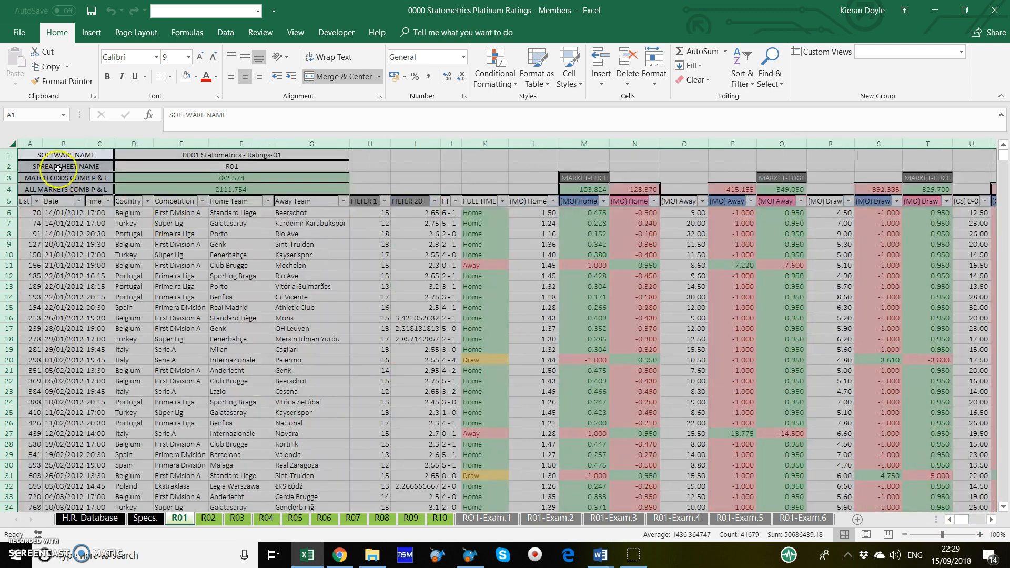
{"action": "left_click", "coordinate": [11, 143]}
{"action": "left_click", "coordinate": [844, 497]}
{"action": "left_click", "coordinate": [857, 520]}
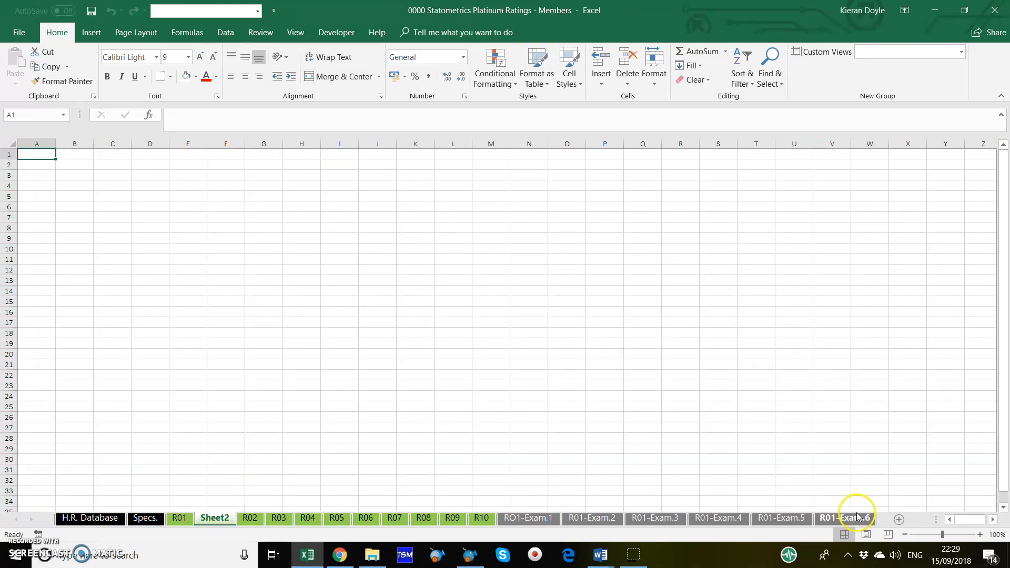
Copy the entire R01 sheet and paste it with its formatting into the new Sheet2, starting at cell A1
{"action": "left_click", "coordinate": [181, 517]}
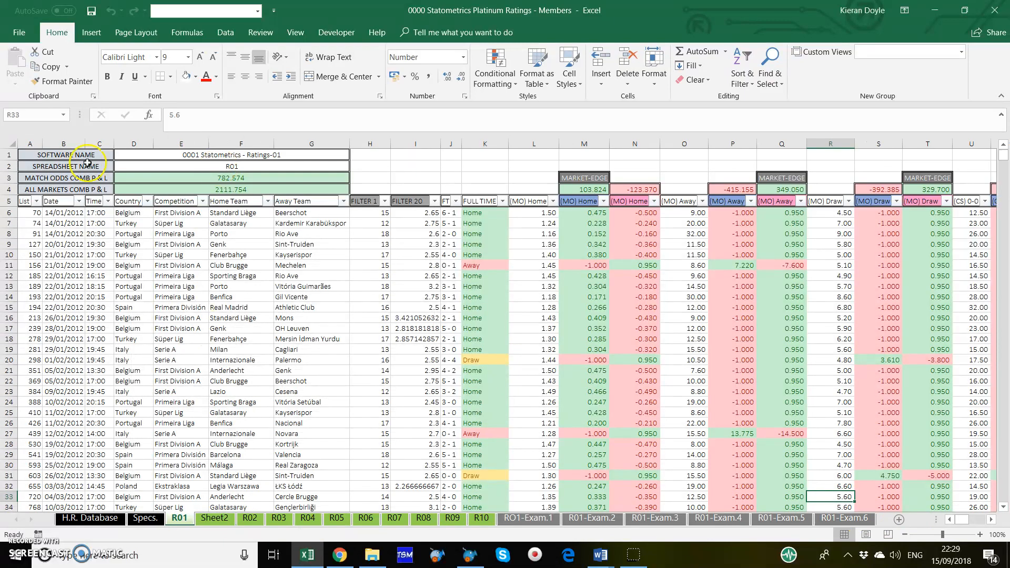
{"action": "left_click", "coordinate": [9, 146]}
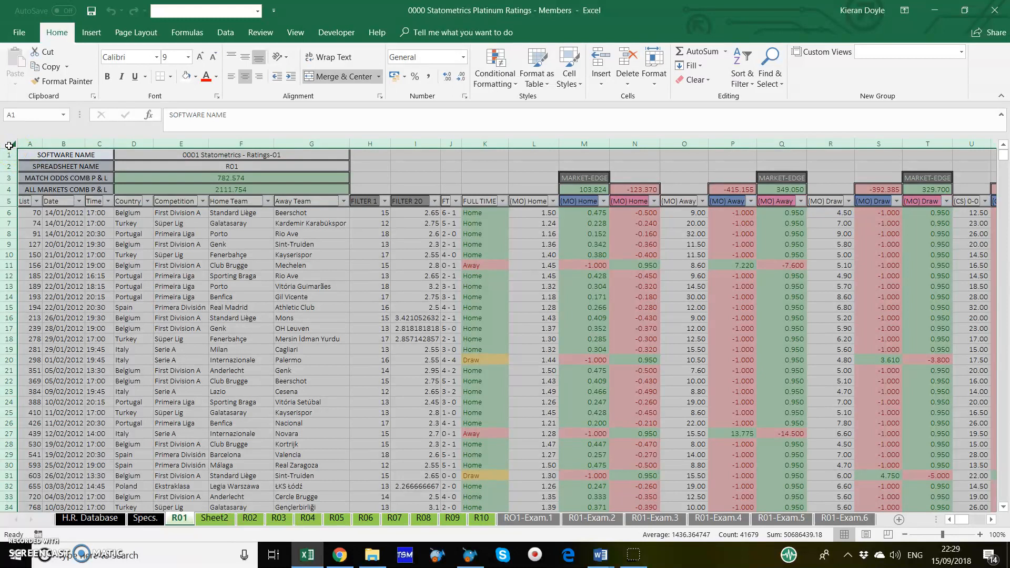
{"action": "right_click", "coordinate": [10, 145]}
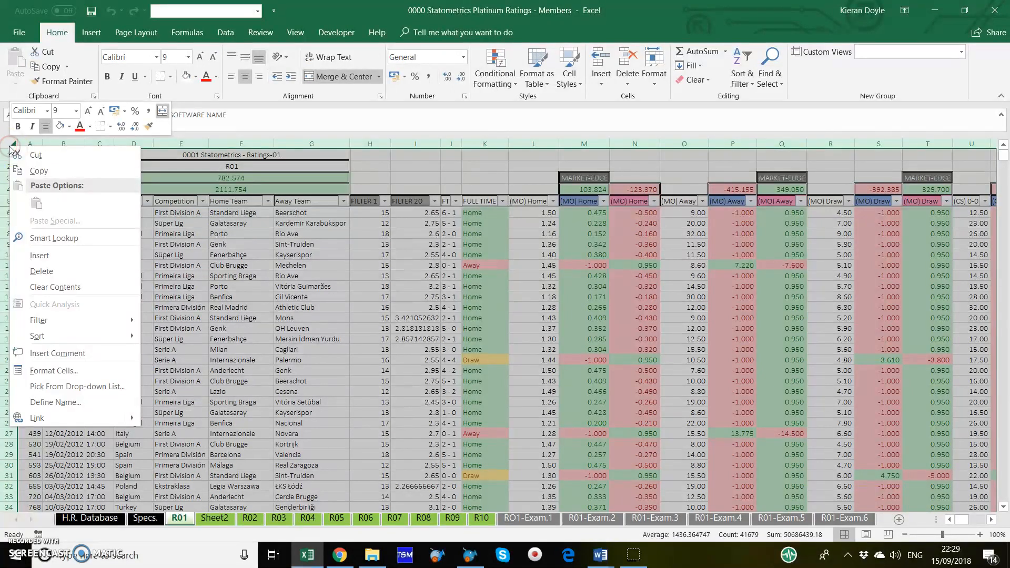
{"action": "left_click", "coordinate": [39, 171]}
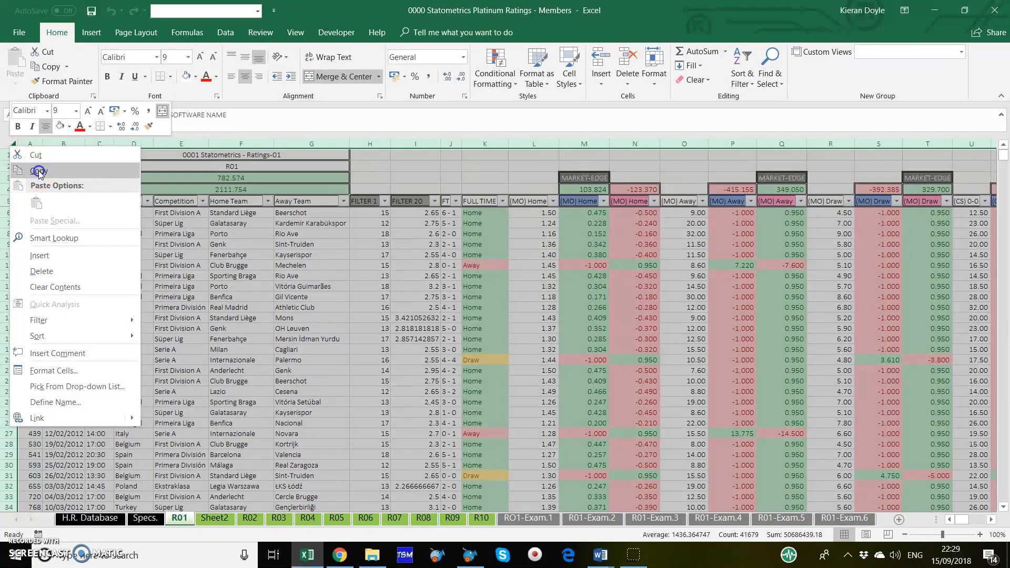
{"action": "left_click", "coordinate": [208, 518]}
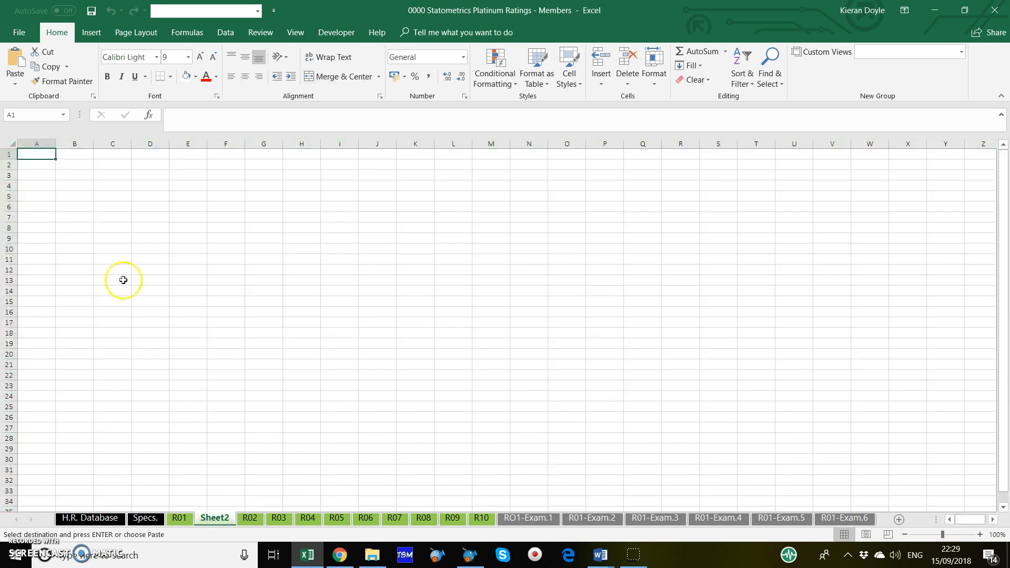
{"action": "right_click", "coordinate": [39, 156]}
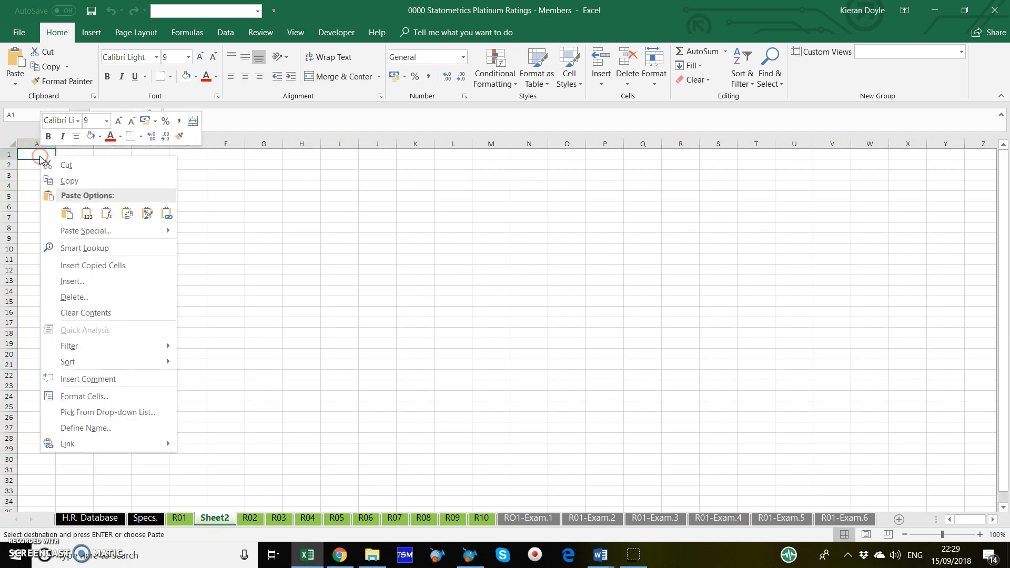
{"action": "left_click", "coordinate": [66, 214]}
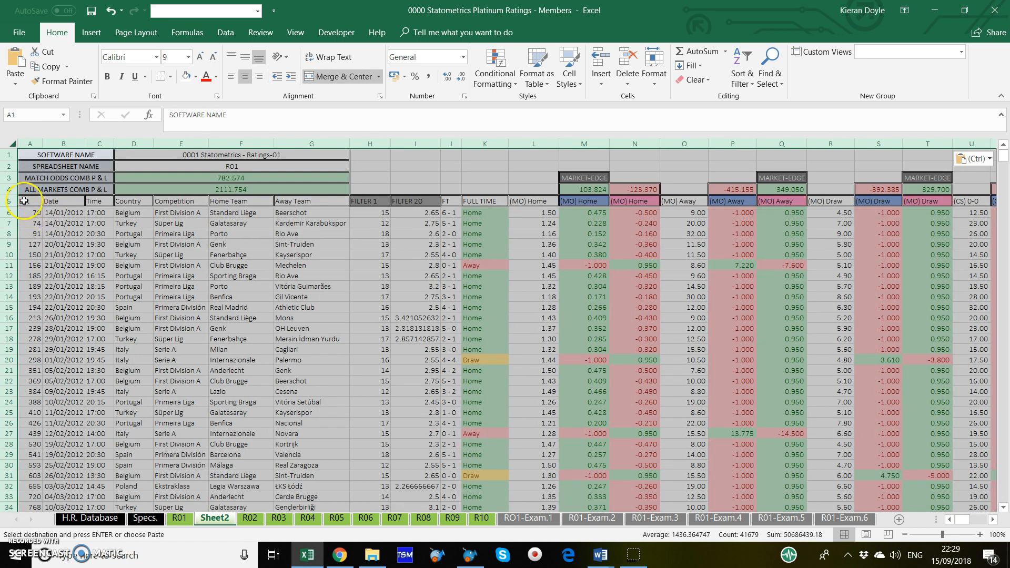
Add filters to the Sheet2 header row 5, covering every column from List to RUNNING
{"action": "left_click_drag", "start_coordinate": [23, 201], "coordinate": [906, 206]}
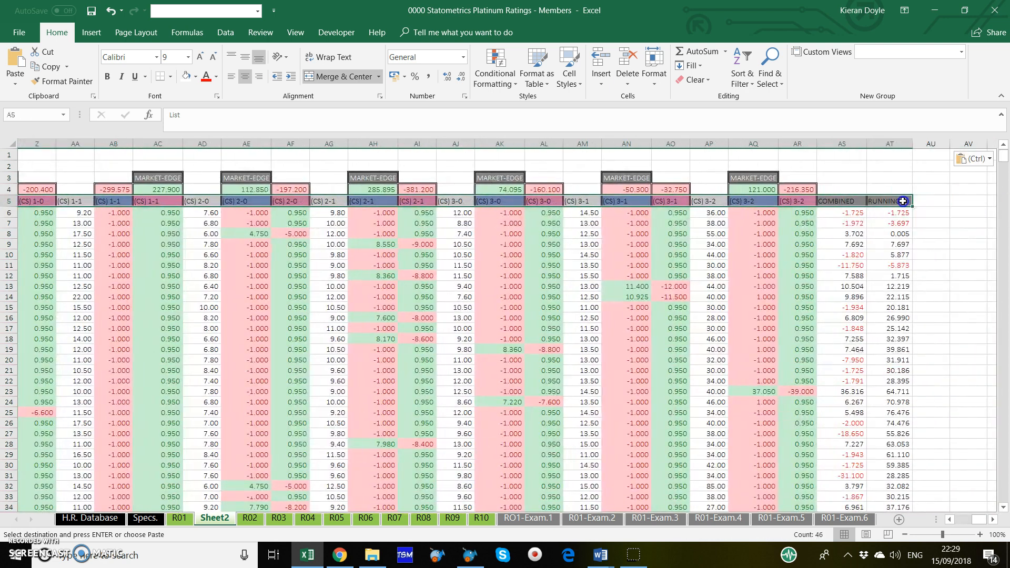
{"action": "left_click", "coordinate": [226, 33]}
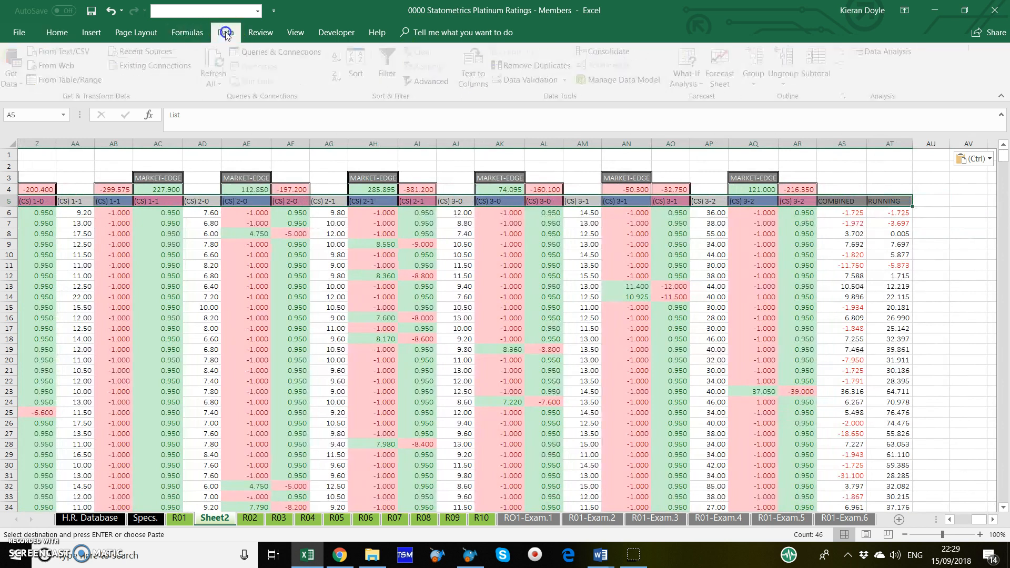
{"action": "left_click", "coordinate": [390, 65]}
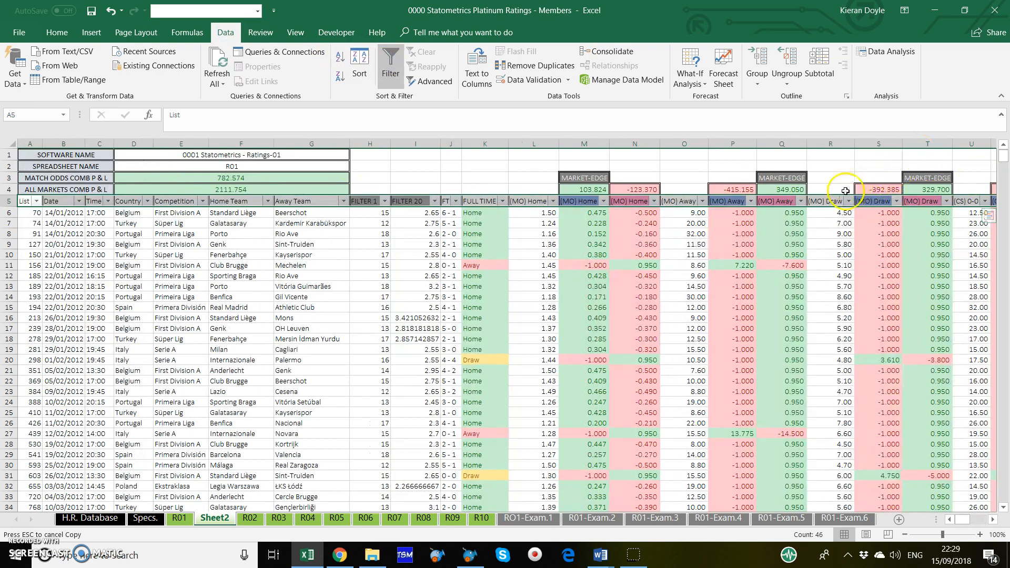
{"action": "mouse_move", "coordinate": [1003, 164]}
{"action": "left_mouse_down"}
{"action": "mouse_move", "coordinate": [1003, 199]}
{"action": "mouse_move", "coordinate": [1001, 147]}
{"action": "left_mouse_up"}
{"action": "left_click", "coordinate": [423, 178]}
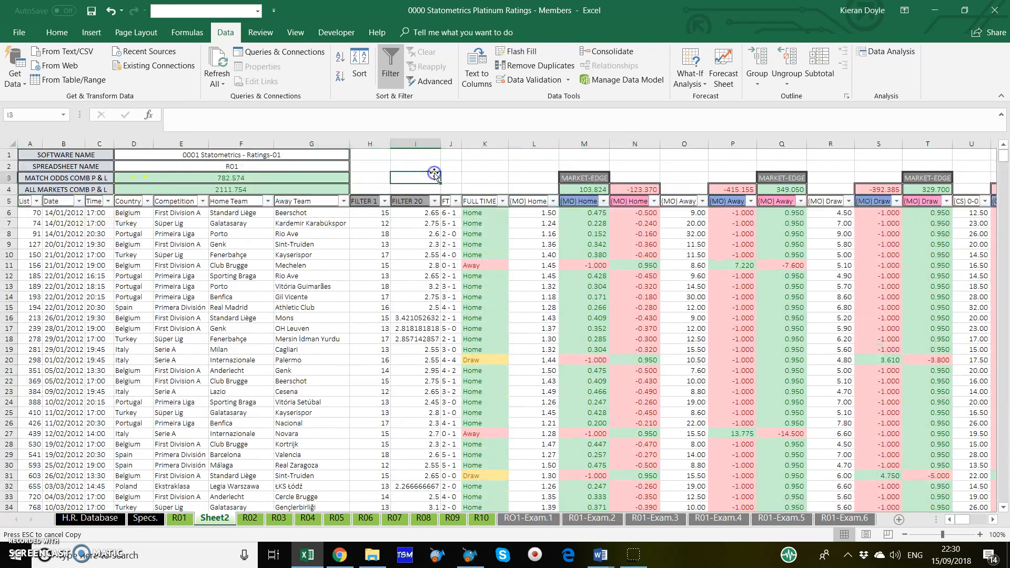
Freeze the panes above row 6 so that the top five rows stay visible while scrolling
{"action": "left_click", "coordinate": [9, 201]}
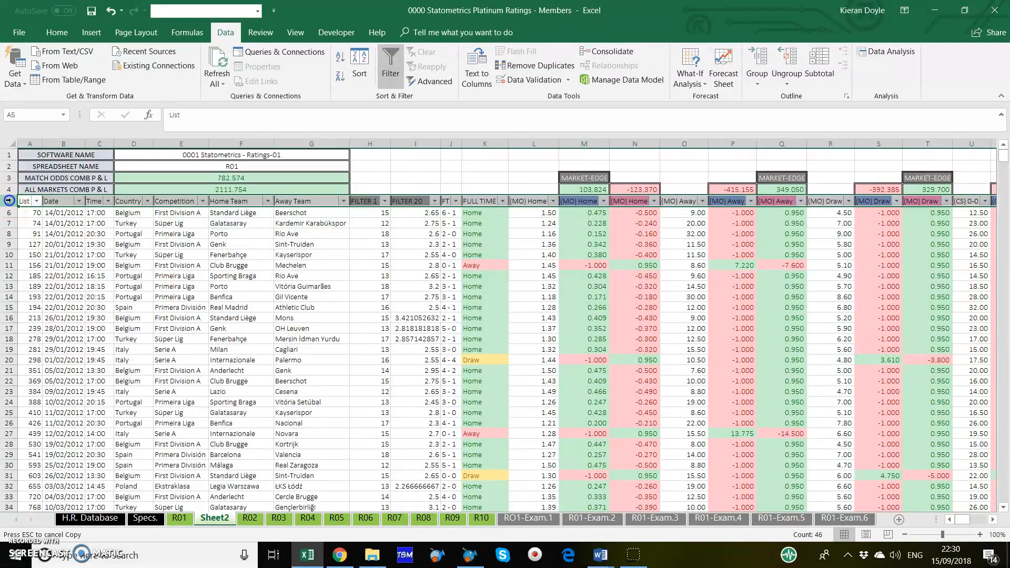
{"action": "left_click", "coordinate": [8, 212]}
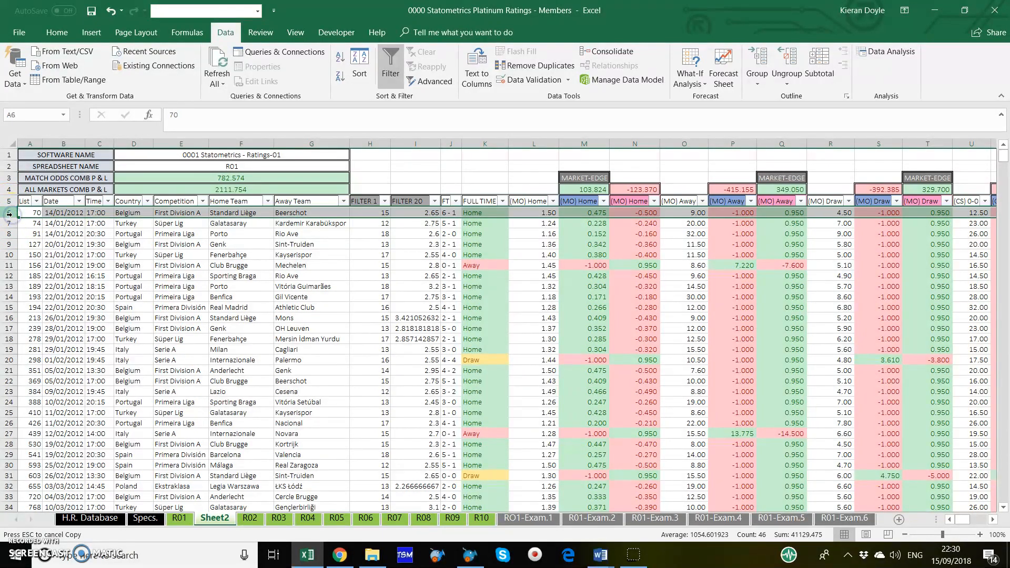
{"action": "left_click", "coordinate": [472, 31]}
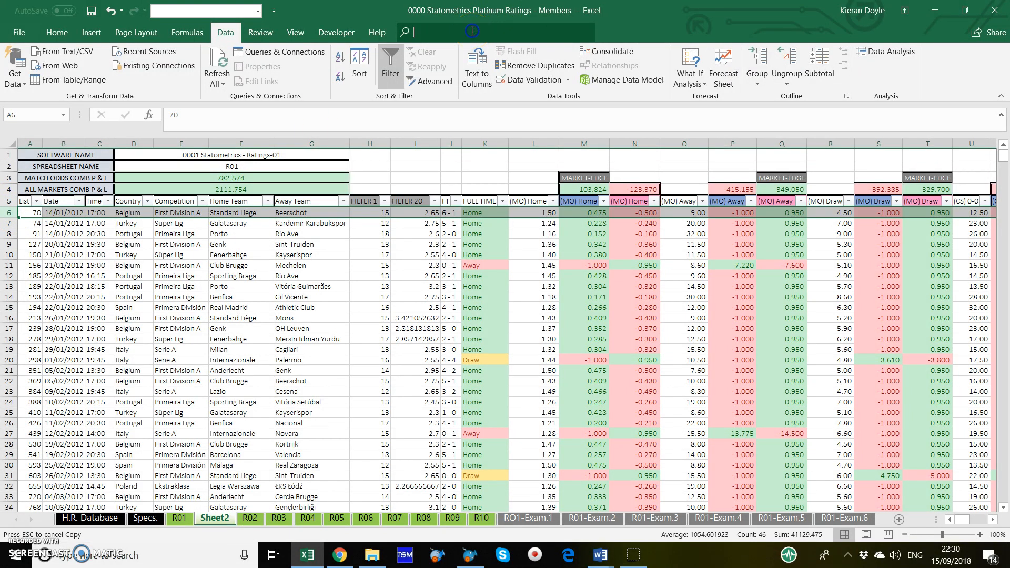
{"action": "type", "text": "free"}
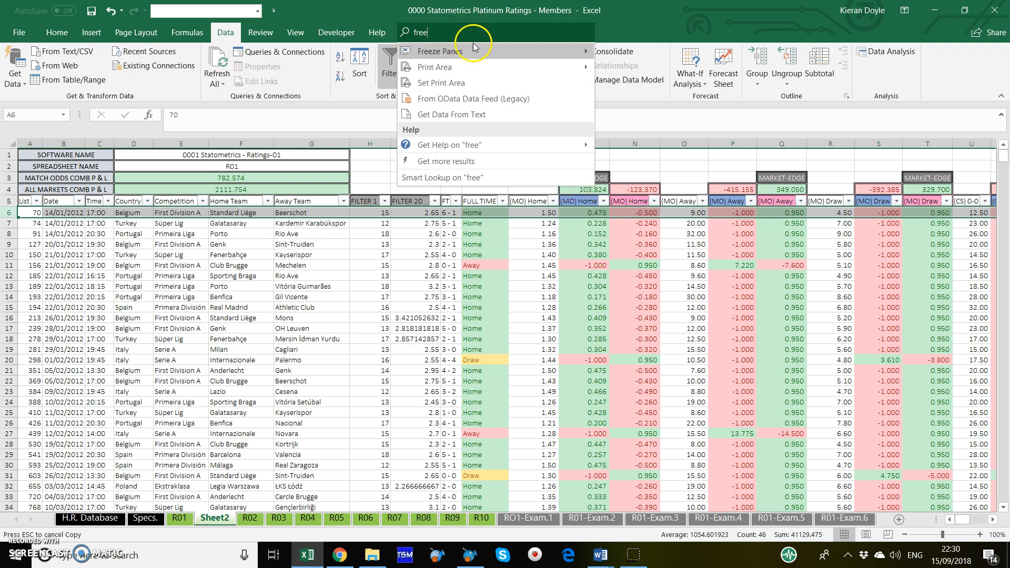
{"action": "mouse_move", "coordinate": [473, 51]}
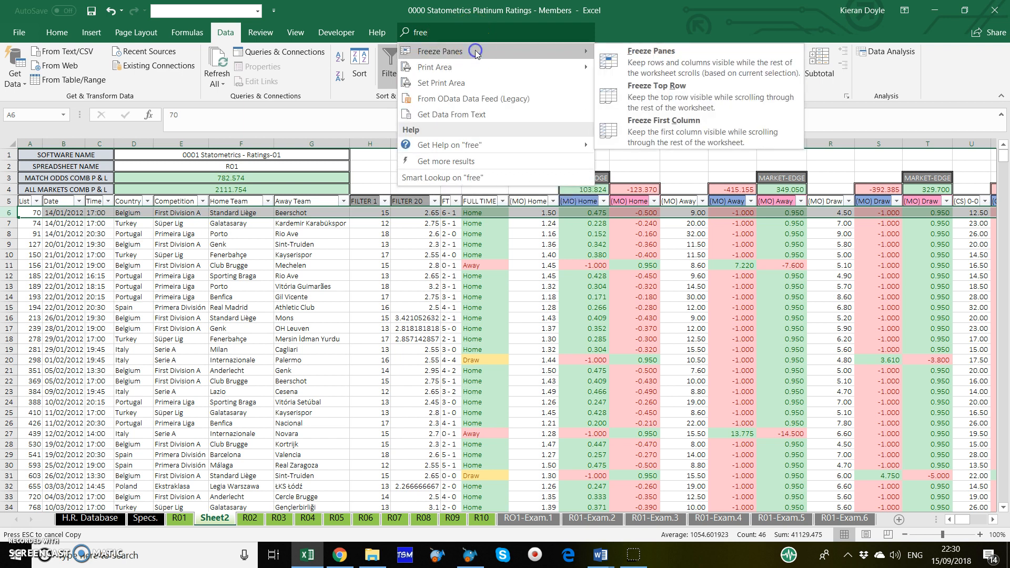
{"action": "left_click", "coordinate": [639, 62]}
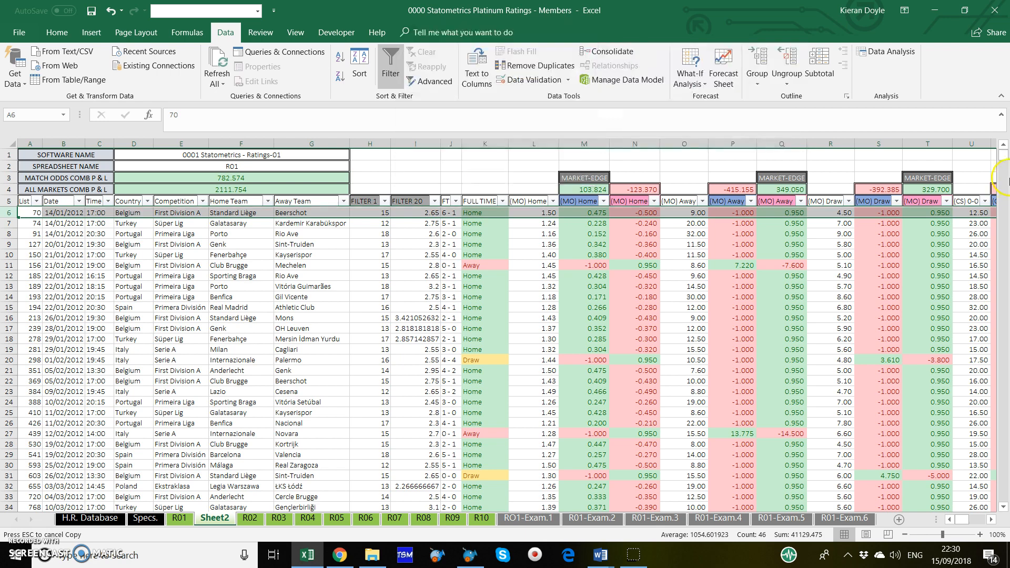
{"action": "mouse_move", "coordinate": [1002, 156]}
{"action": "left_mouse_down"}
{"action": "mouse_move", "coordinate": [1003, 173]}
{"action": "mouse_move", "coordinate": [1003, 154]}
{"action": "left_mouse_up"}
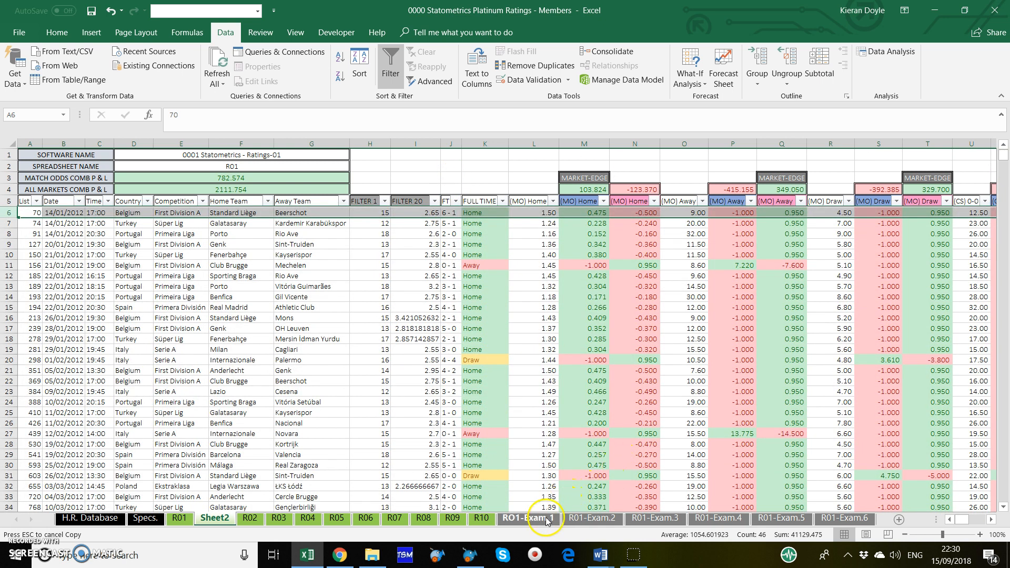
Compare with the RO1-Exam.1 example and delete the three (MO) Away columns, O to Q, from Sheet2
{"action": "left_click", "coordinate": [528, 518]}
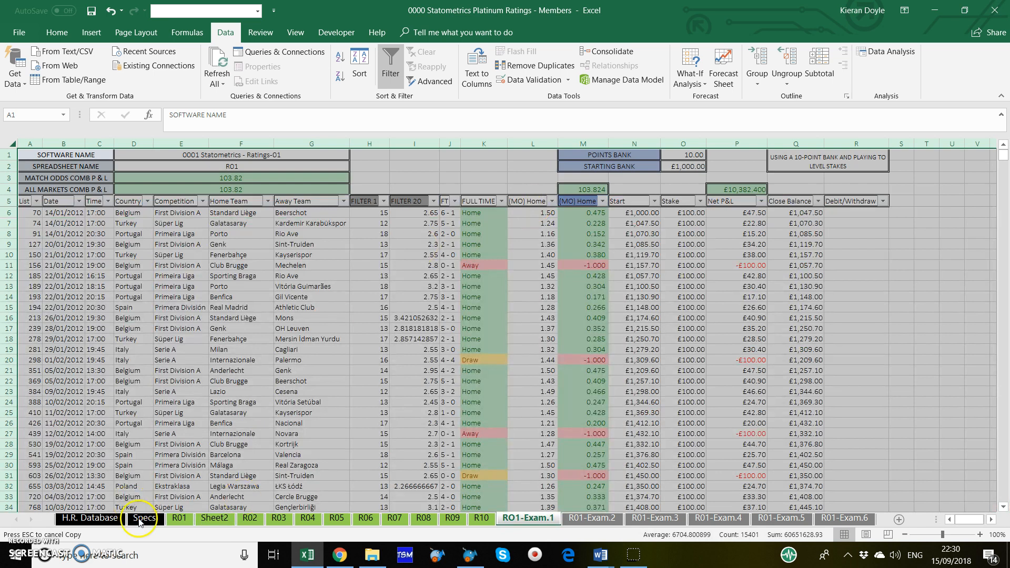
{"action": "left_click", "coordinate": [204, 522]}
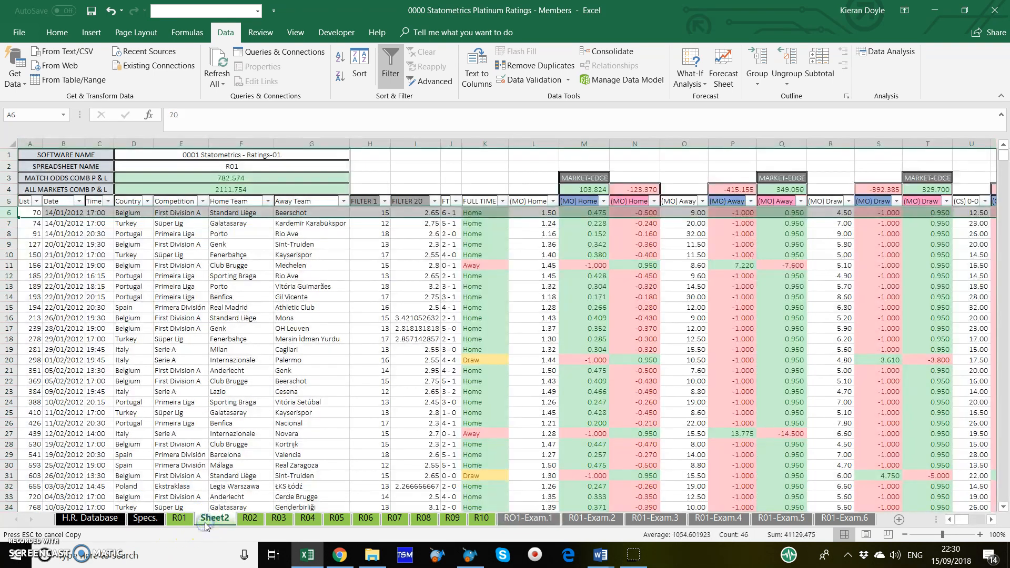
{"action": "left_click_drag", "start_coordinate": [531, 143], "coordinate": [660, 139]}
{"action": "left_click_drag", "start_coordinate": [889, 142], "coordinate": [928, 142]}
{"action": "left_click", "coordinate": [682, 141]}
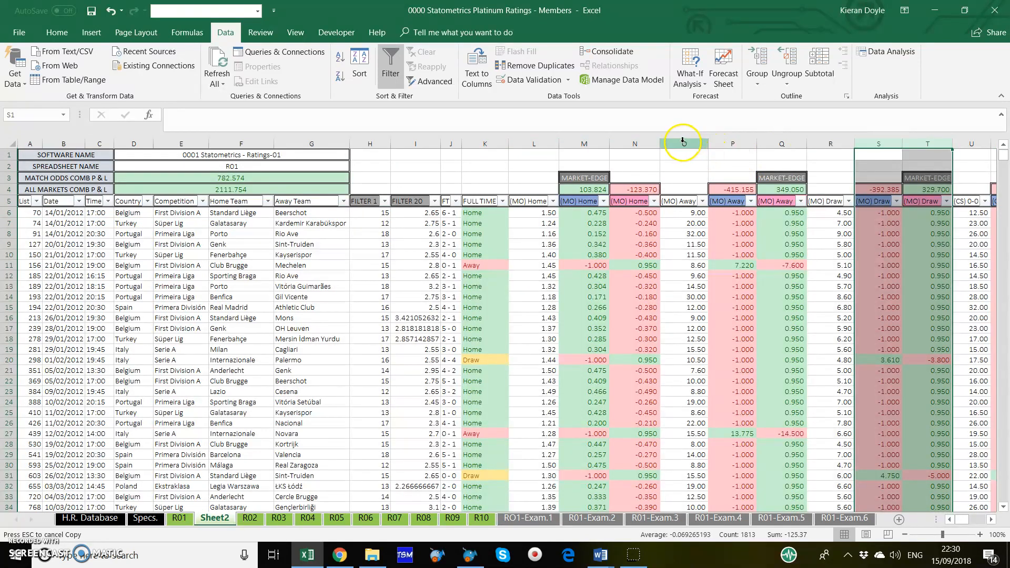
{"action": "left_click_drag", "start_coordinate": [682, 140], "coordinate": [771, 142]}
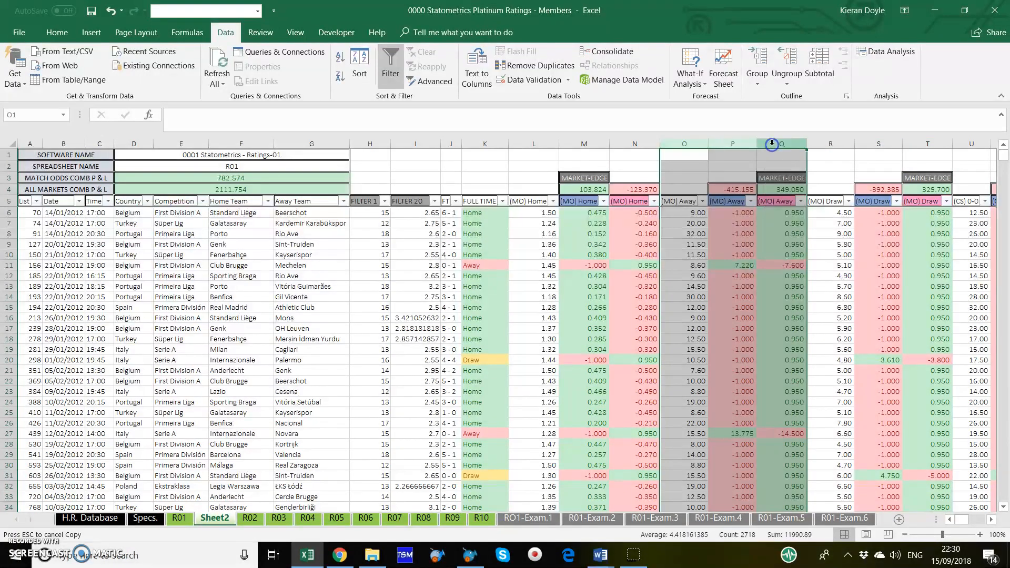
{"action": "right_click", "coordinate": [770, 143]}
{"action": "left_click", "coordinate": [819, 274]}
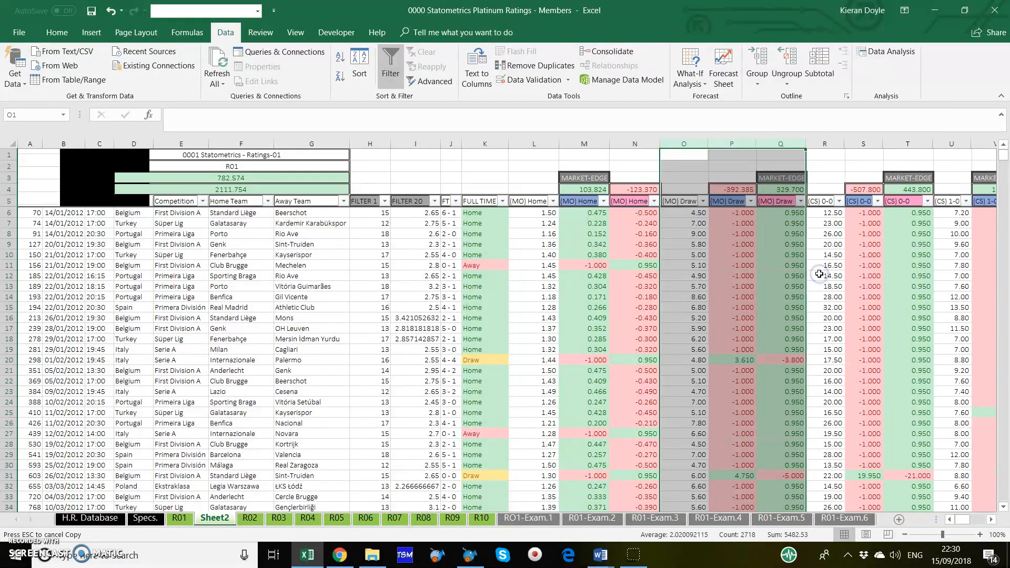
Delete all columns from R onward, from the first (CS) 0-0 column through COMBINED and RUNNING
{"action": "mouse_move", "coordinate": [824, 143]}
{"action": "left_mouse_down"}
{"action": "mouse_move", "coordinate": [899, 153]}
{"action": "mouse_move", "coordinate": [813, 156]}
{"action": "mouse_move", "coordinate": [776, 145]}
{"action": "mouse_move", "coordinate": [839, 145]}
{"action": "left_mouse_up"}
{"action": "right_click", "coordinate": [840, 146]}
{"action": "left_click", "coordinate": [889, 267]}
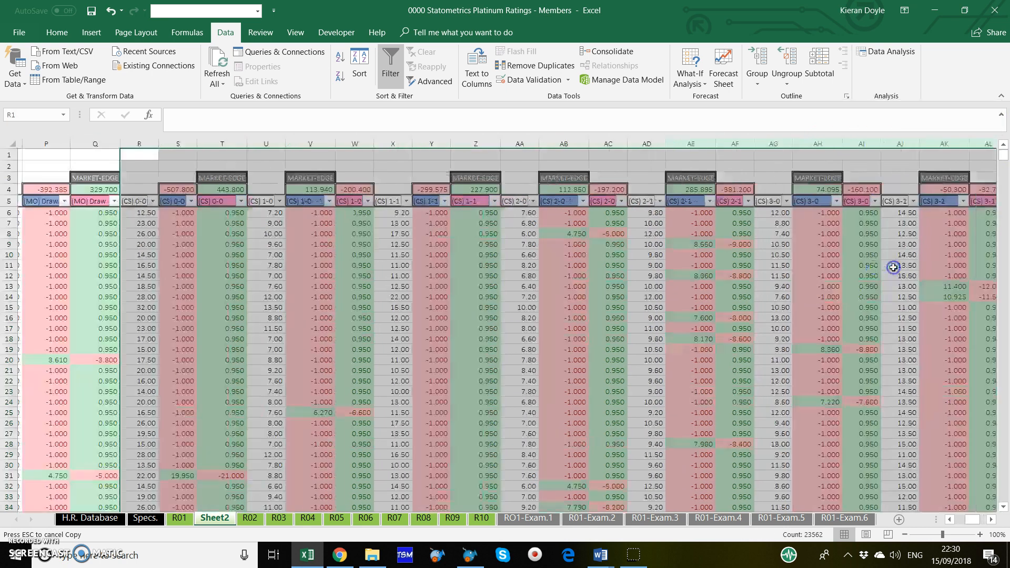
{"action": "mouse_move", "coordinate": [966, 519]}
{"action": "left_mouse_down"}
{"action": "mouse_move", "coordinate": [953, 521]}
{"action": "mouse_move", "coordinate": [966, 520]}
{"action": "left_mouse_up"}
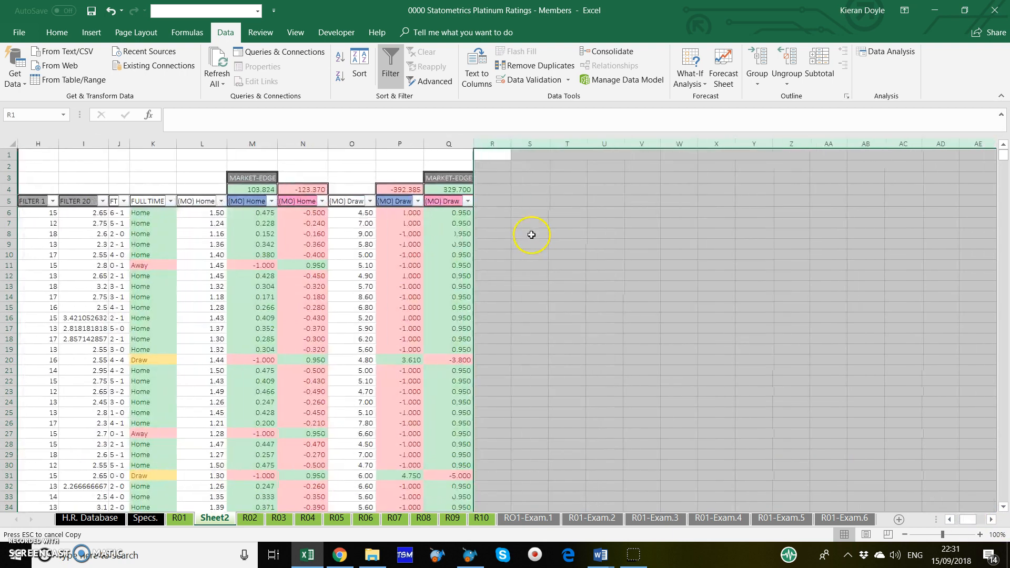
{"action": "left_click", "coordinate": [496, 200]}
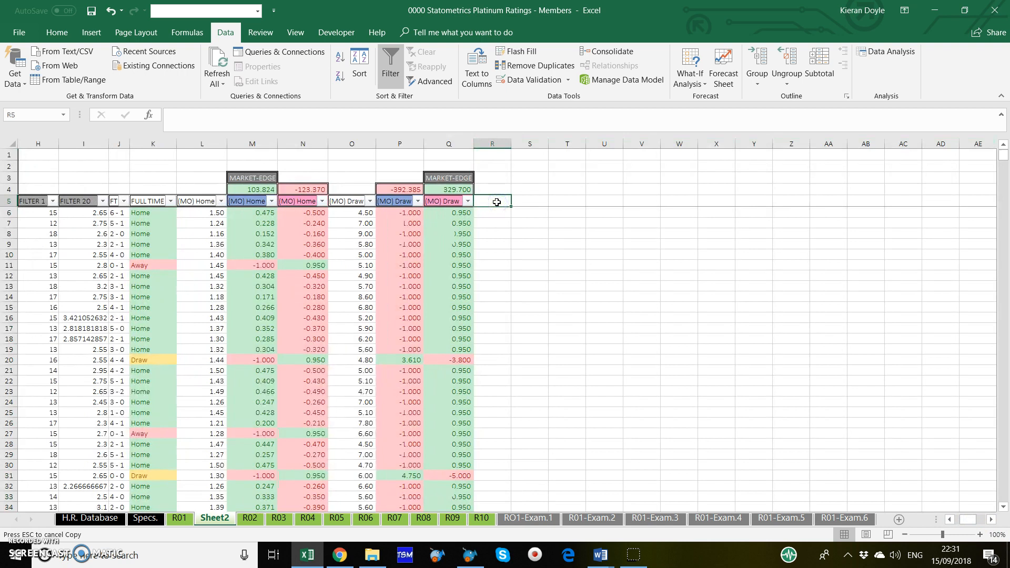
{"action": "type", "text": "Start"}
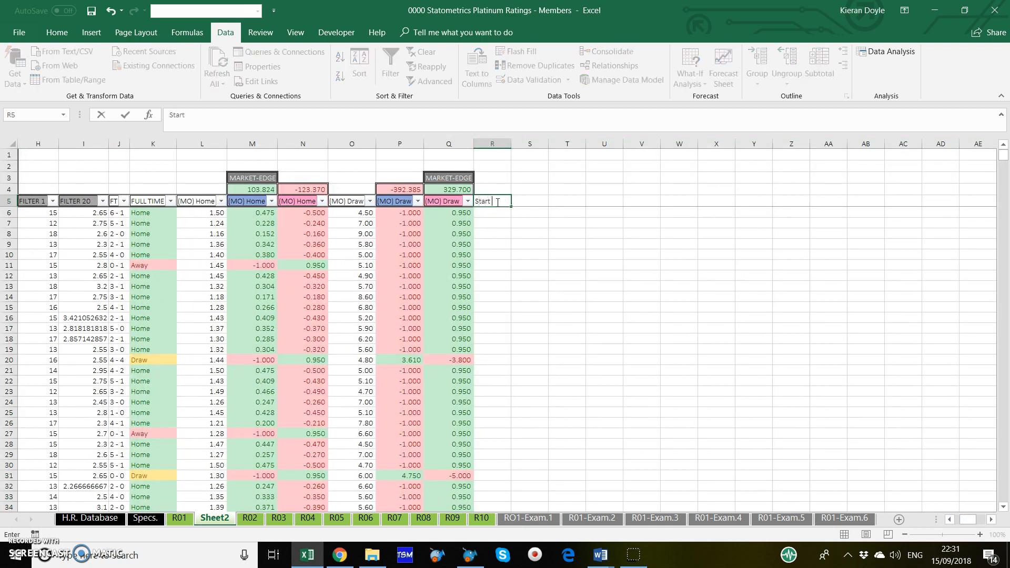
{"action": "type", "text": " Balance"}
{"action": "key", "text": "Tab"}
{"action": "type", "text": "S"}
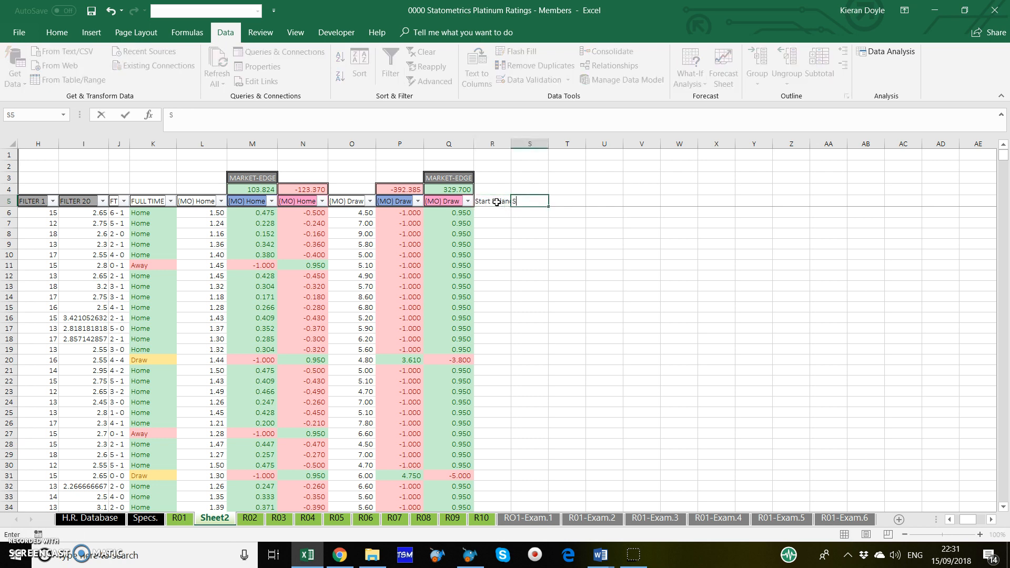
{"action": "key", "text": "Tab"}
{"action": "type", "text": "Net "}
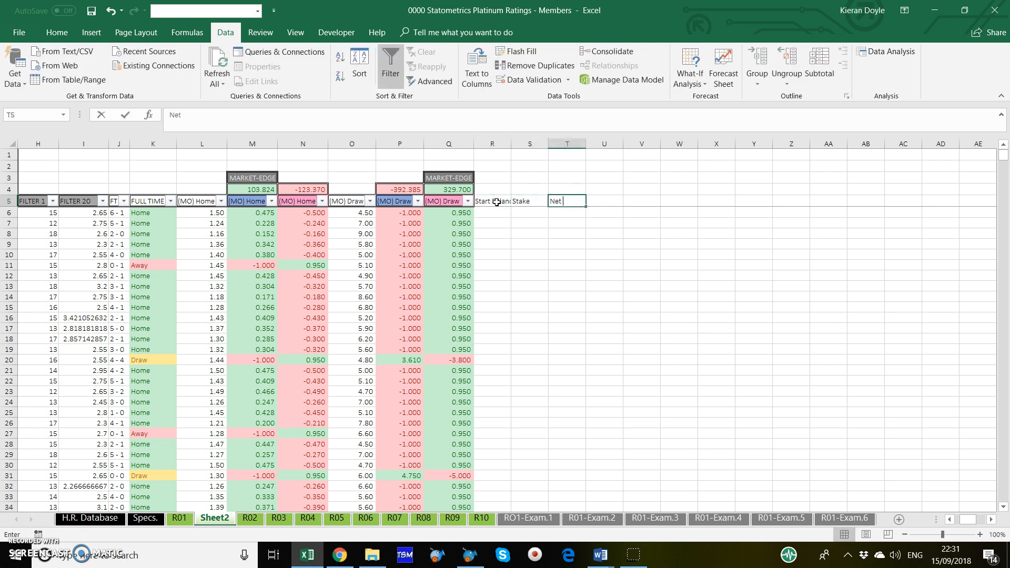
{"action": "type", "text": "P&L"}
{"action": "key", "text": "Tab"}
{"action": "type", "text": "Clo"}
{"action": "key", "text": "BackSpace"}
{"action": "key", "text": "BackSpace"}
{"action": "key", "text": "BackSpace"}
{"action": "key", "text": "BackSpace"}
{"action": "key", "text": "Left"}
{"action": "key", "text": "Left"}
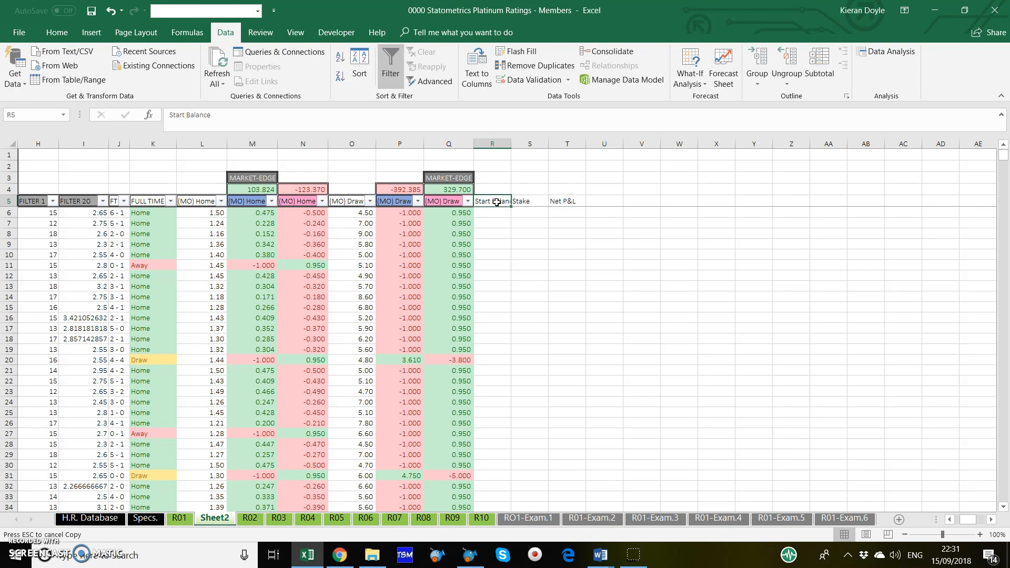
Enter the headers Combined, Running Balance and Start Balance in cells R5, S5 and T5
{"action": "type", "text": "Combined"}
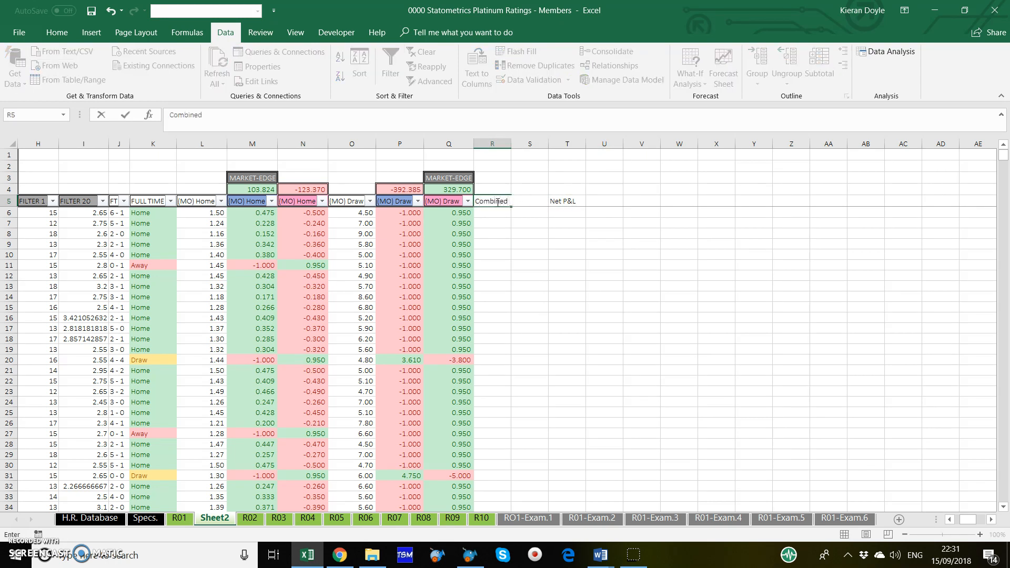
{"action": "key", "text": "Tab"}
{"action": "type", "text": "Run"}
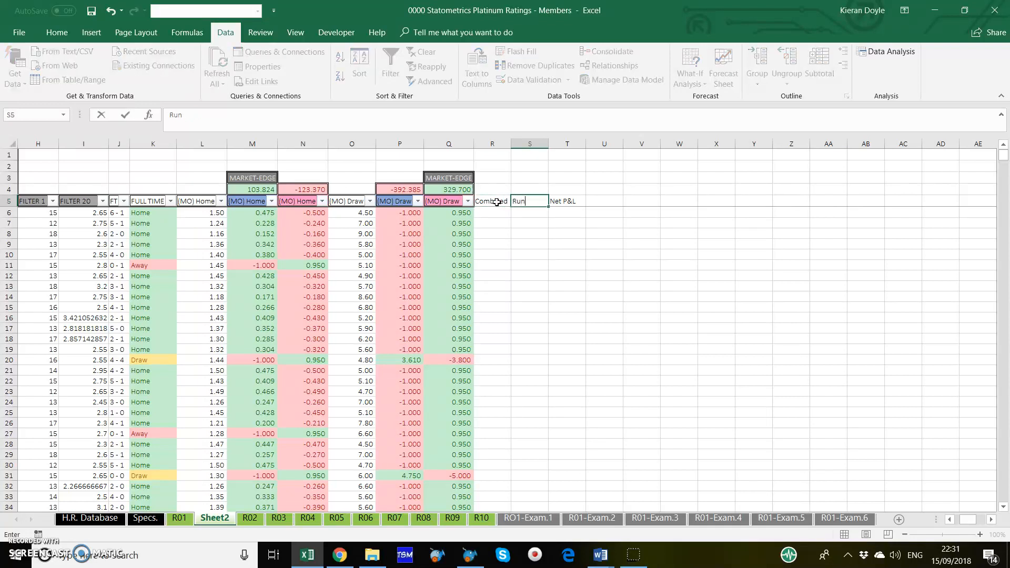
{"action": "type", "text": "ning Balance"}
{"action": "key", "text": "Tab"}
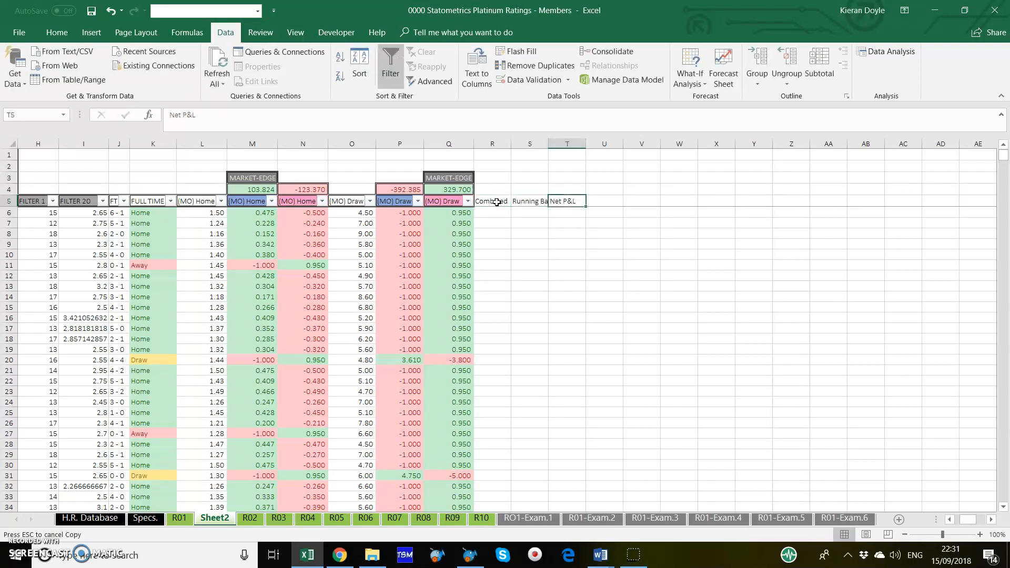
{"action": "type", "text": "Start Balance"}
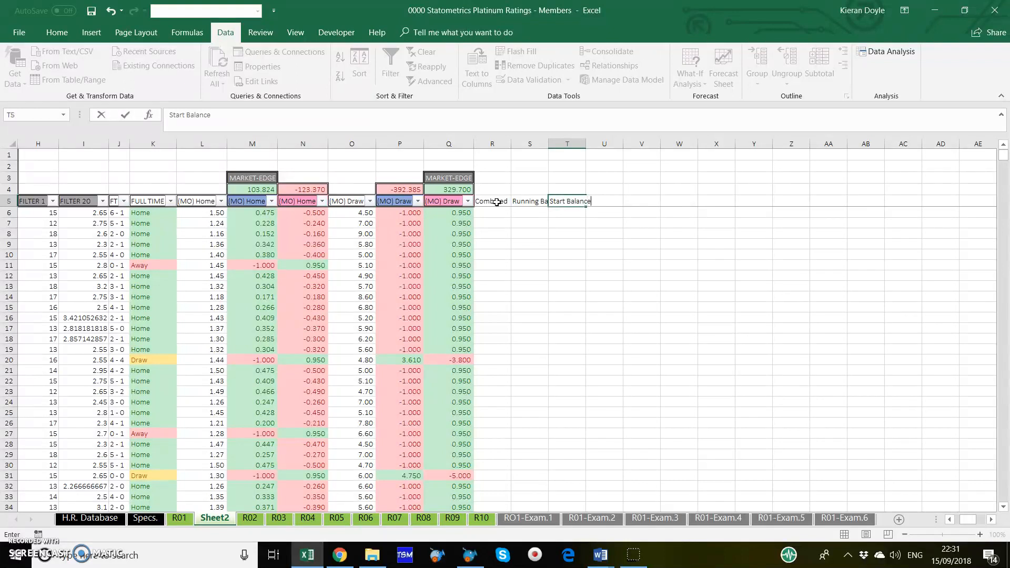
{"action": "key", "text": "Tab"}
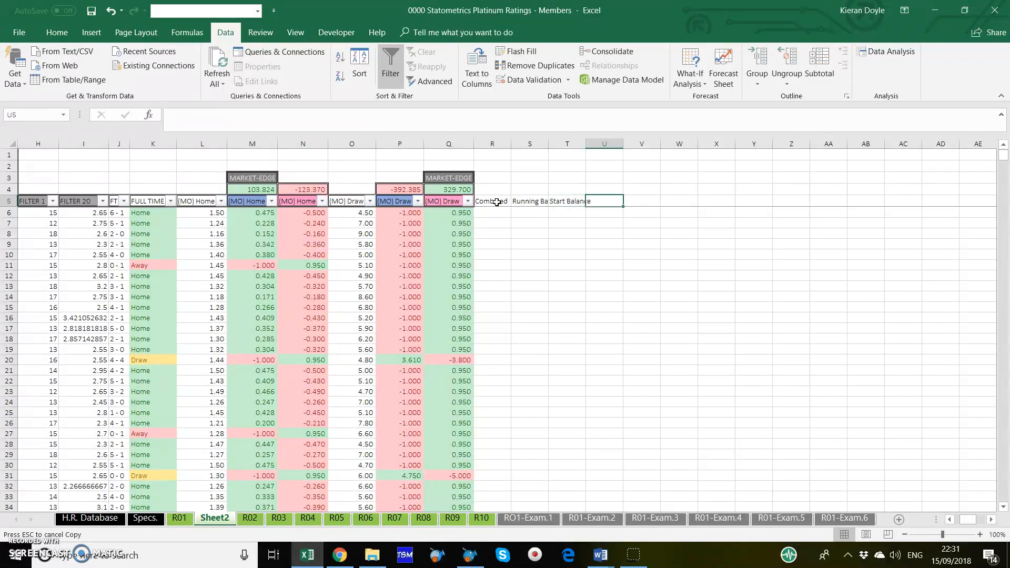
Enter the headers Stake, Net P&L, Closing Bal and Debt/Withd in U5 to X5, and autofit all column widths
{"action": "type", "text": "Stake"}
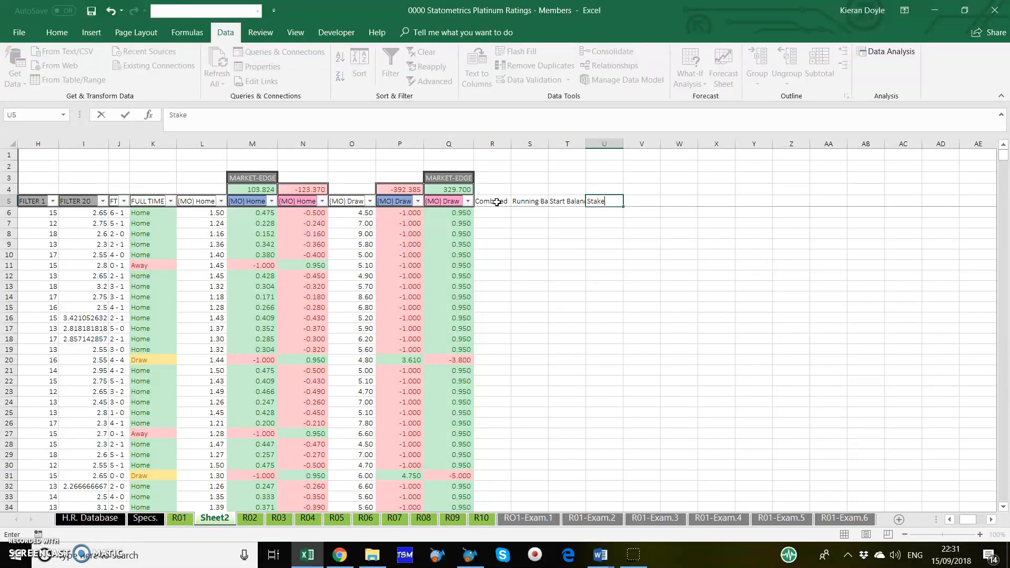
{"action": "key", "text": "Tab"}
{"action": "type", "text": "Ne"}
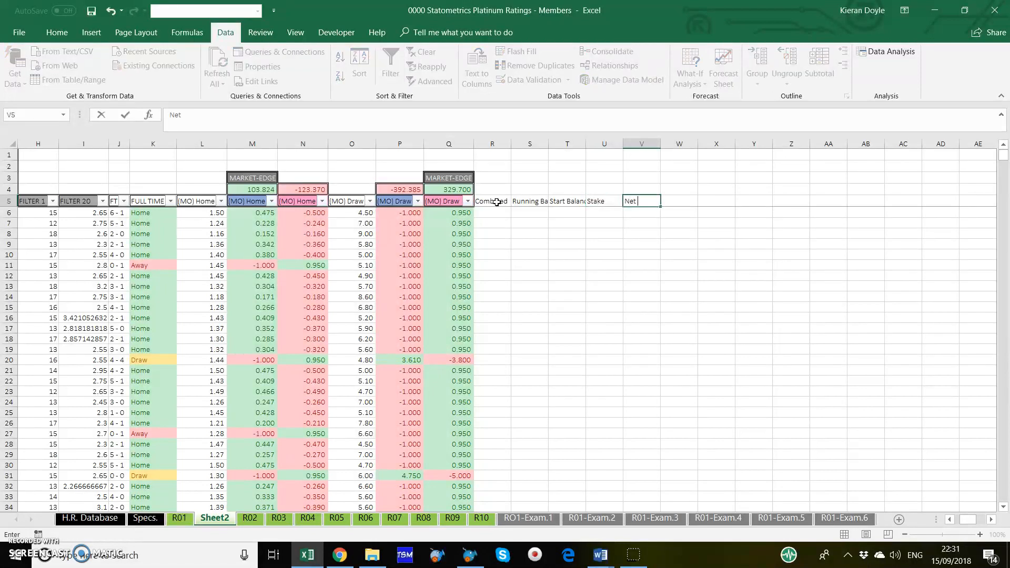
{"action": "key", "text": "Tab"}
{"action": "type", "text": "C"}
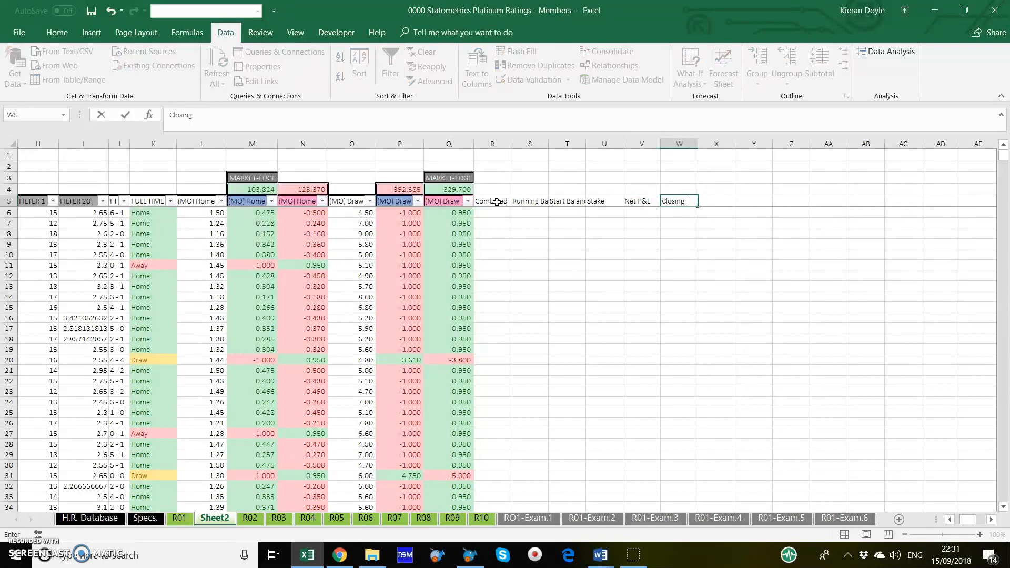
{"action": "key", "text": "Tab"}
{"action": "type", "text": "Debt"}
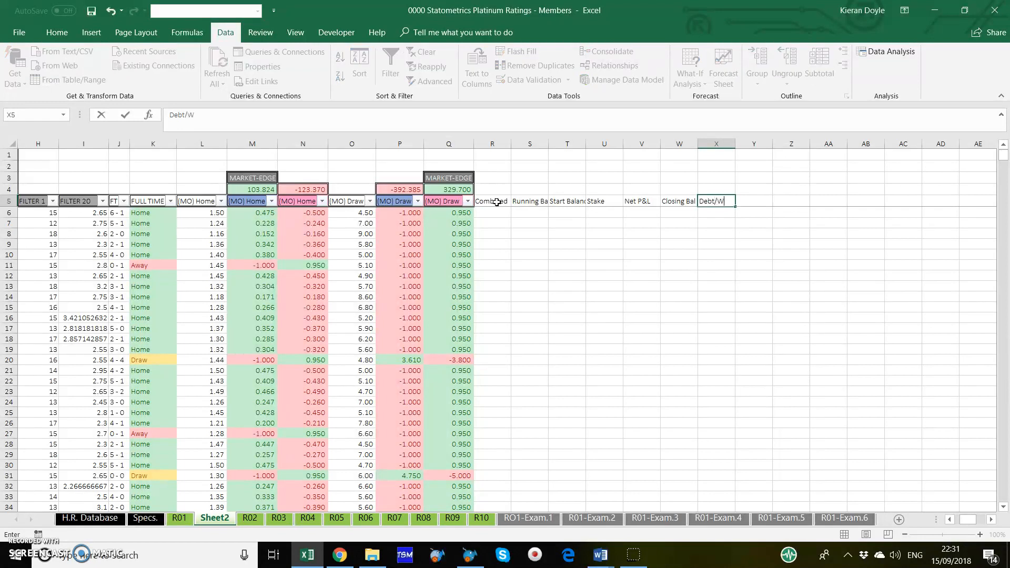
{"action": "key", "text": "Return"}
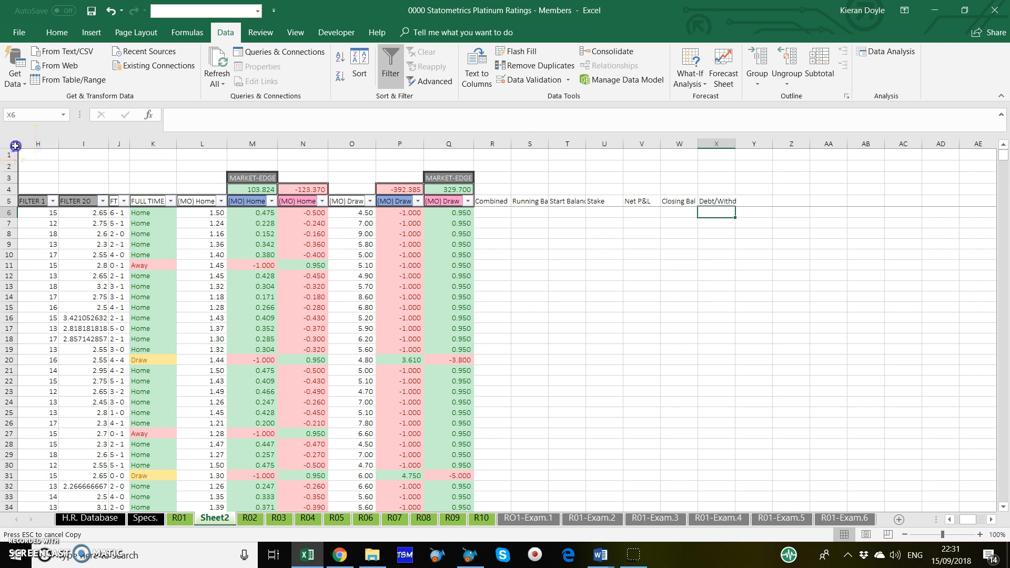
{"action": "left_click", "coordinate": [12, 144]}
{"action": "double_click", "coordinate": [63, 141]}
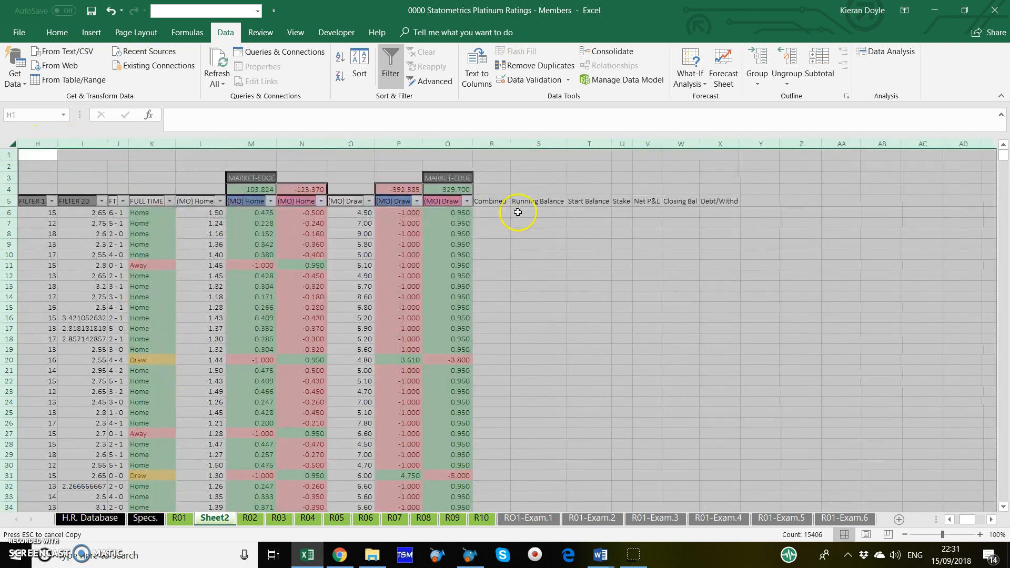
Reapply the header row 5 filters across A5 to X5 to include the new columns, and autofit all column widths again
{"action": "left_click", "coordinate": [492, 201]}
{"action": "left_click_drag", "start_coordinate": [637, 202], "coordinate": [716, 201]}
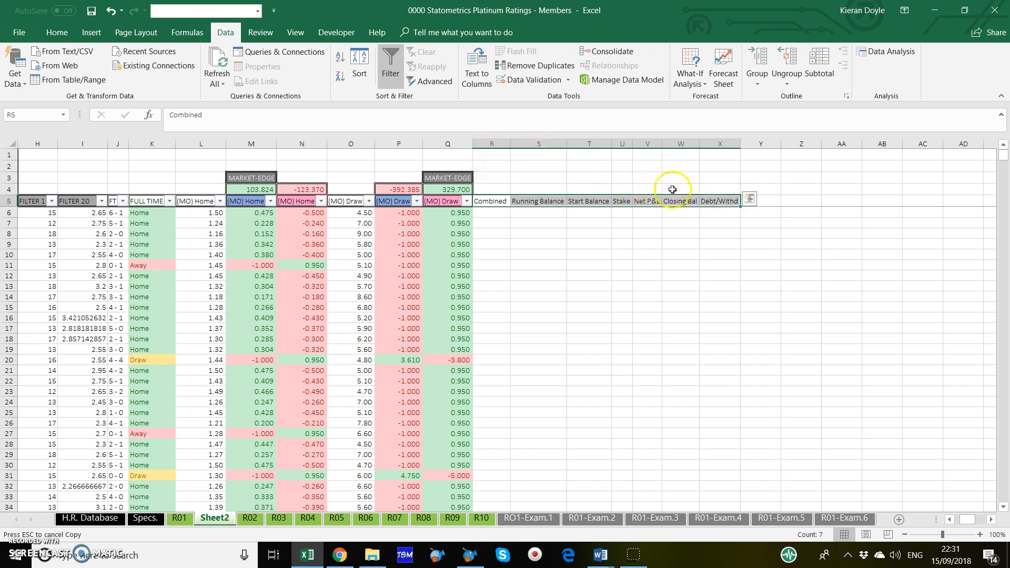
{"action": "left_click", "coordinate": [716, 200]}
{"action": "left_click_drag", "start_coordinate": [613, 201], "coordinate": [3, 200]}
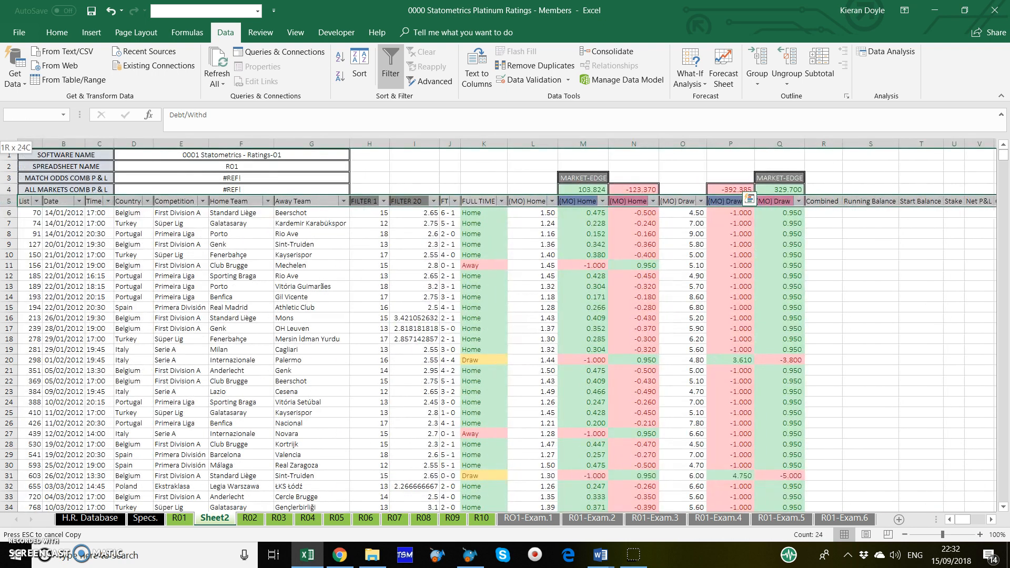
{"action": "left_click", "coordinate": [392, 68]}
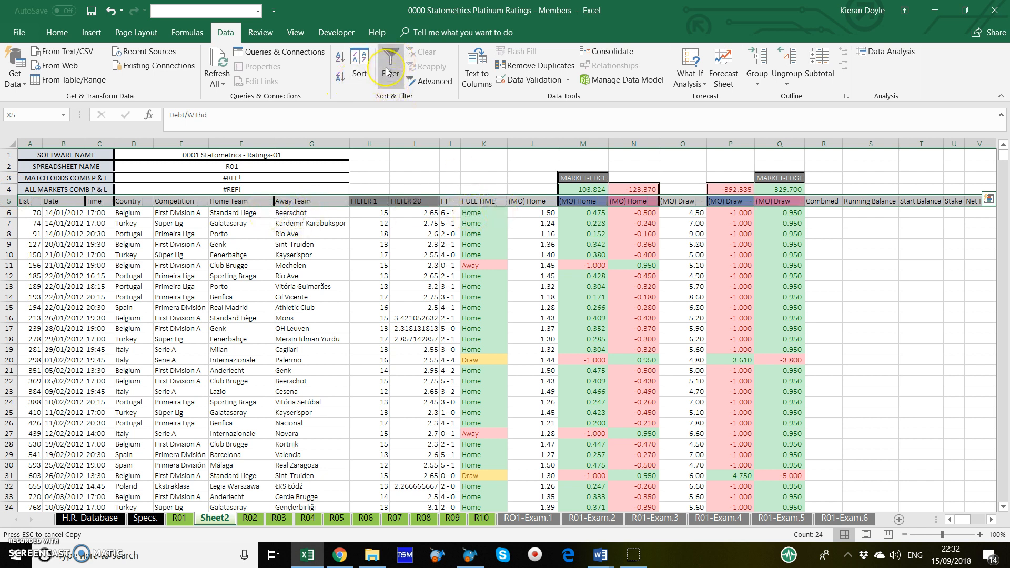
{"action": "left_click", "coordinate": [388, 72]}
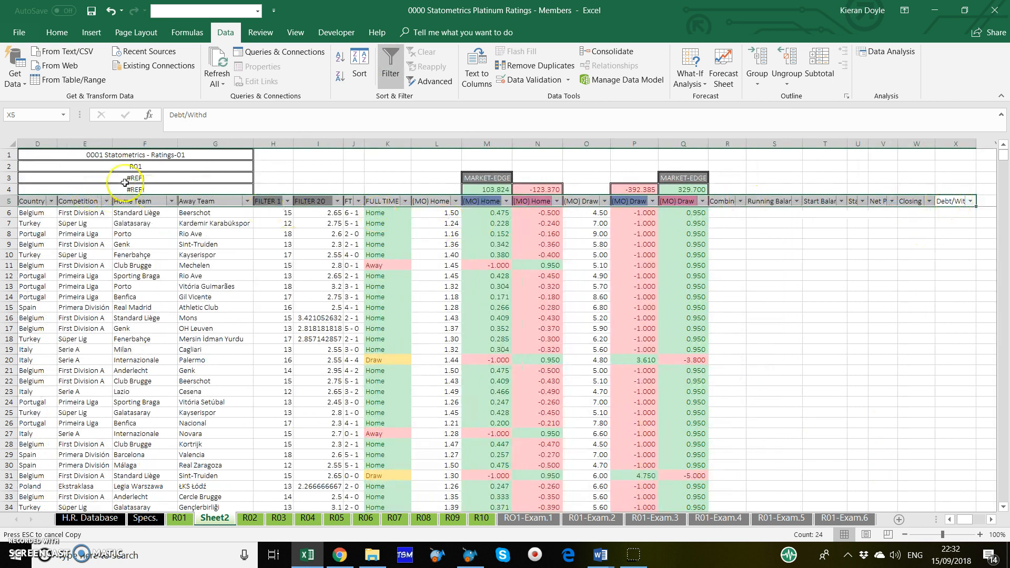
{"action": "left_click", "coordinate": [9, 139]}
{"action": "double_click", "coordinate": [56, 143]}
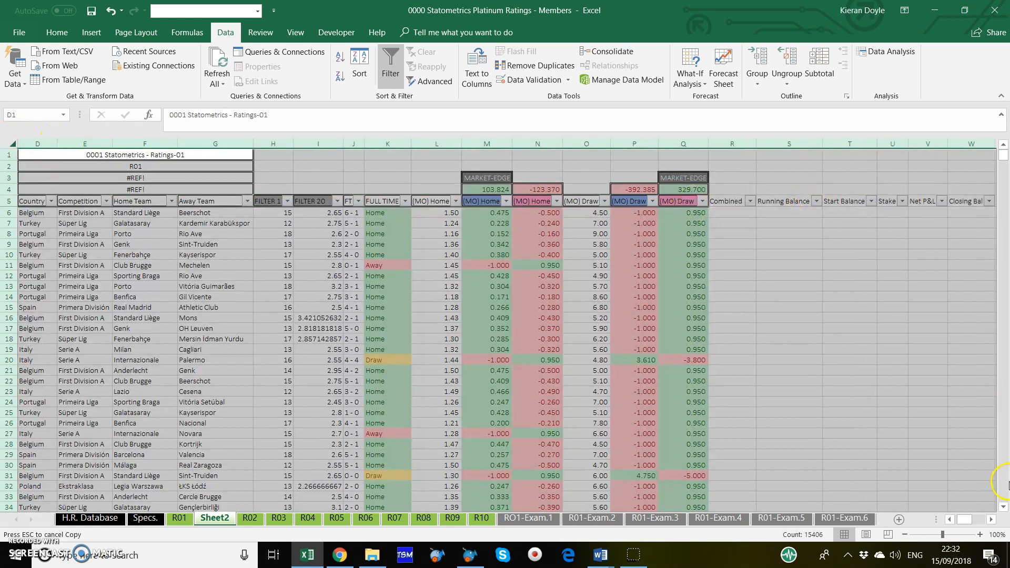
Apply double-line outline and inside borders to the new header cells R5 to X5, from Combined to Debt/Withd
{"action": "scroll", "coordinate": [796, 217], "scroll_direction": "right", "scroll_amount": 4}
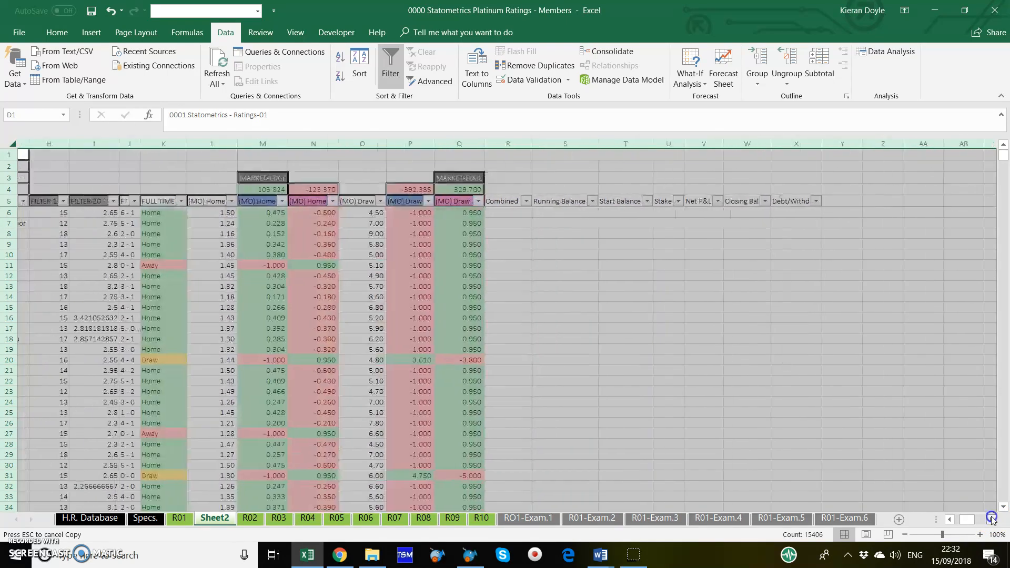
{"action": "left_click_drag", "start_coordinate": [790, 202], "coordinate": [500, 201]}
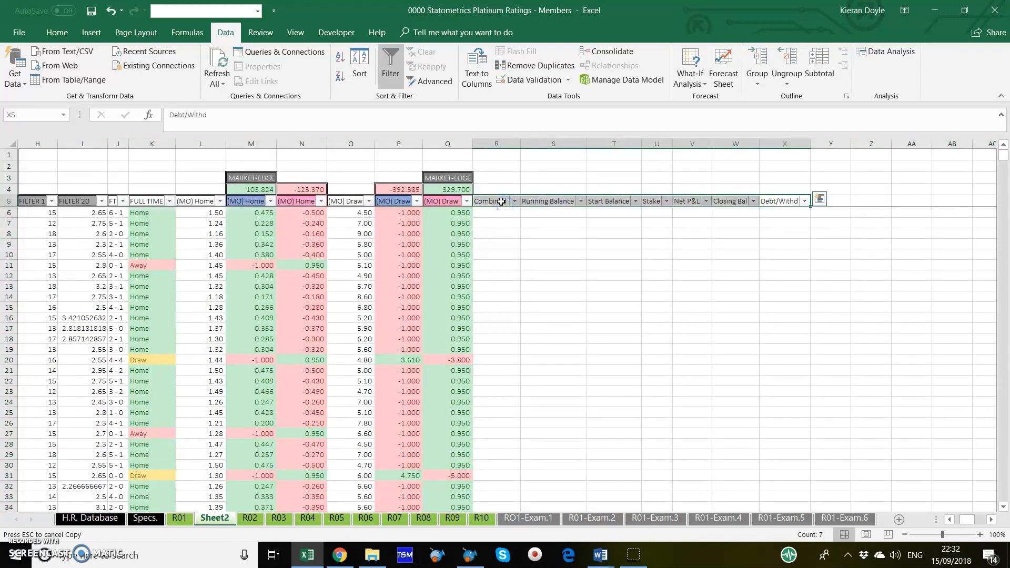
{"action": "right_click", "coordinate": [501, 201]}
{"action": "left_click", "coordinate": [565, 459]}
{"action": "left_click", "coordinate": [544, 253]}
{"action": "left_click", "coordinate": [473, 362]}
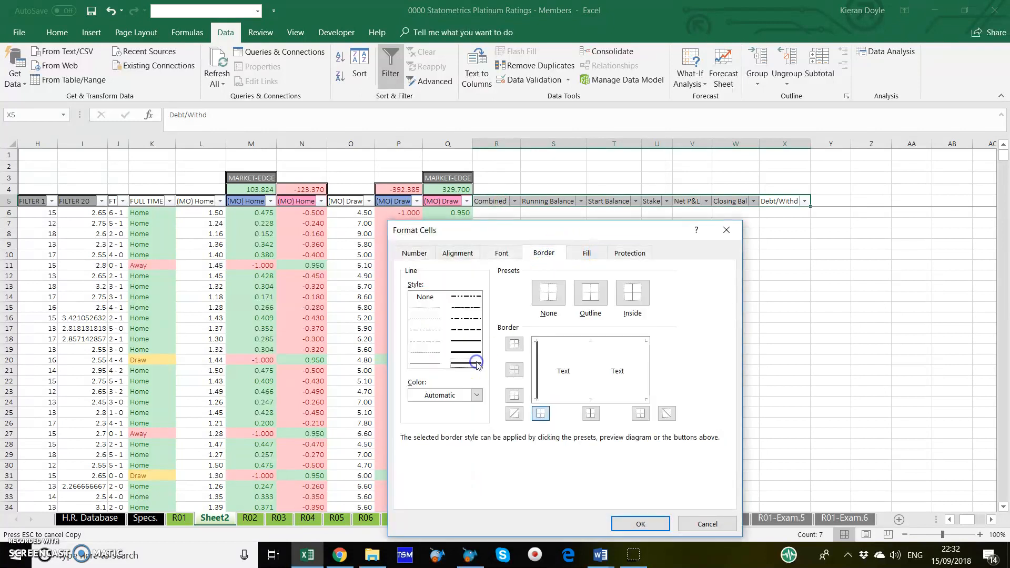
{"action": "left_click", "coordinate": [590, 292]}
{"action": "left_click", "coordinate": [633, 291]}
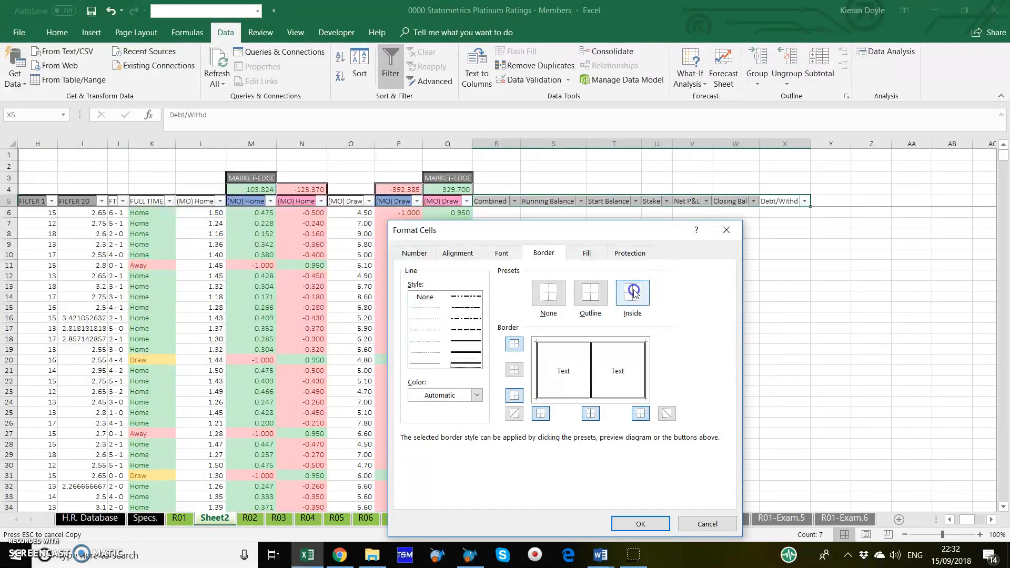
{"action": "left_click", "coordinate": [647, 523]}
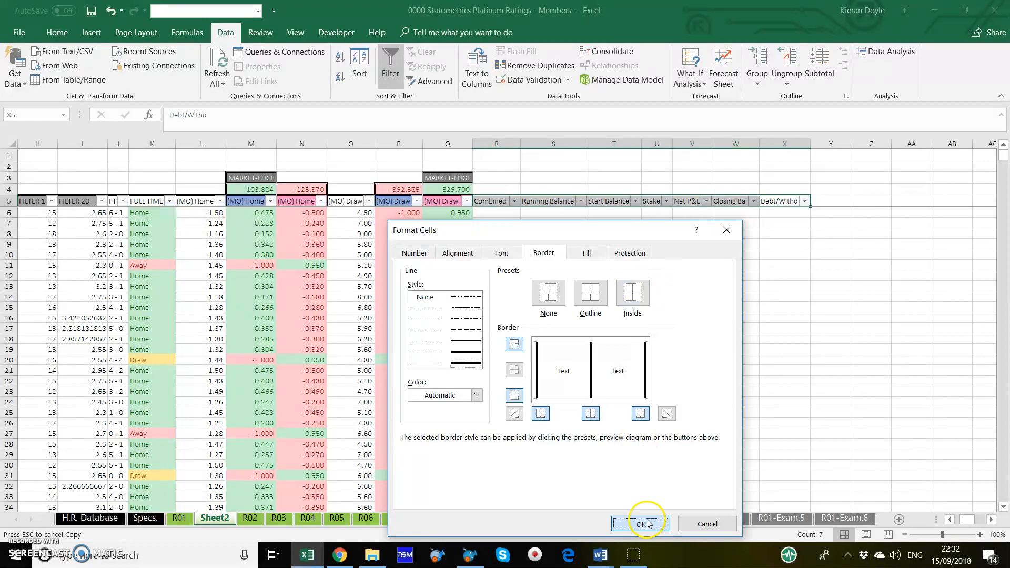
{"action": "left_click", "coordinate": [905, 308]}
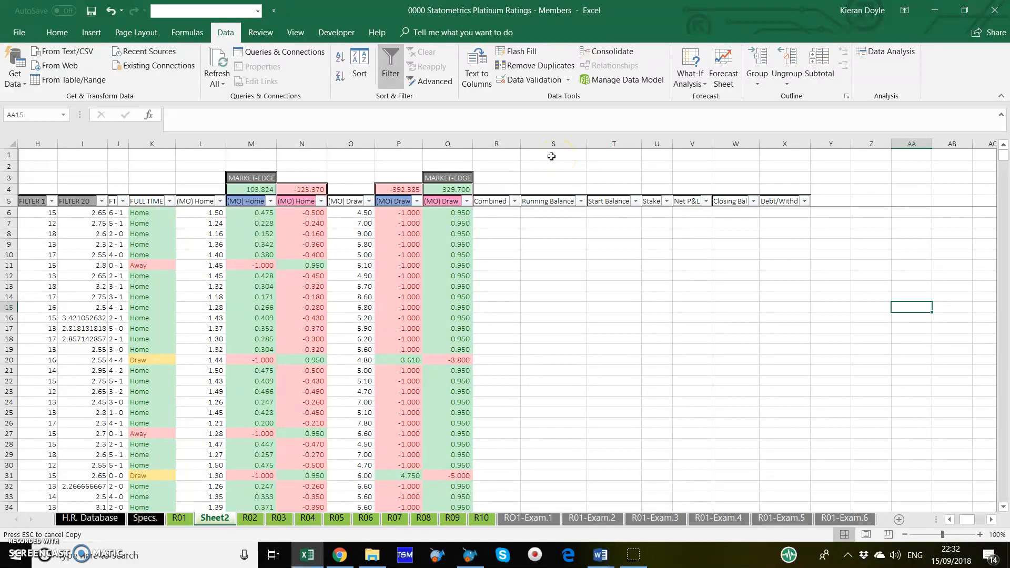
Merge and center cells S1:T1 and enter the label Start Balance
{"action": "left_click_drag", "start_coordinate": [551, 156], "coordinate": [595, 155]}
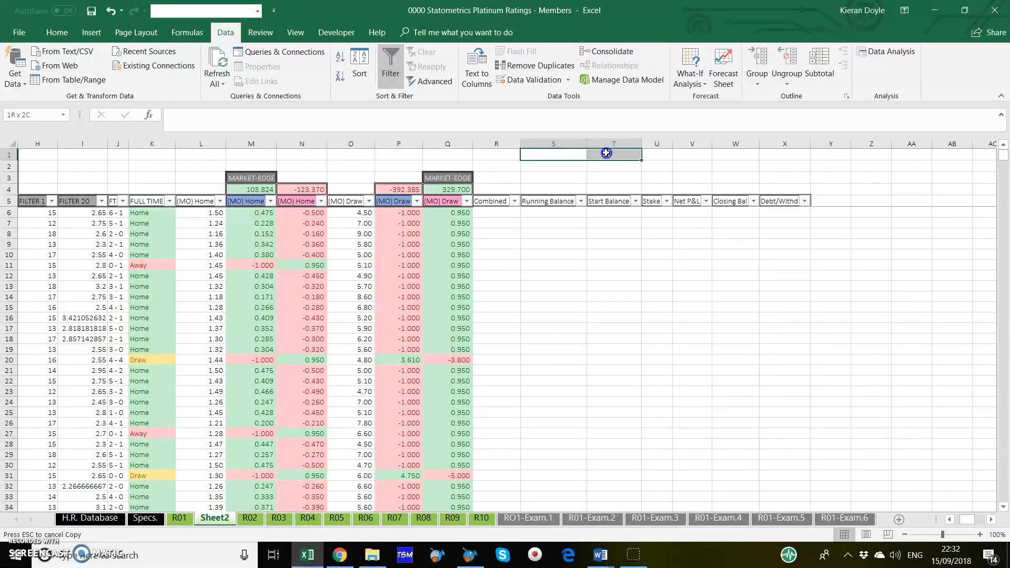
{"action": "left_click", "coordinate": [55, 31]}
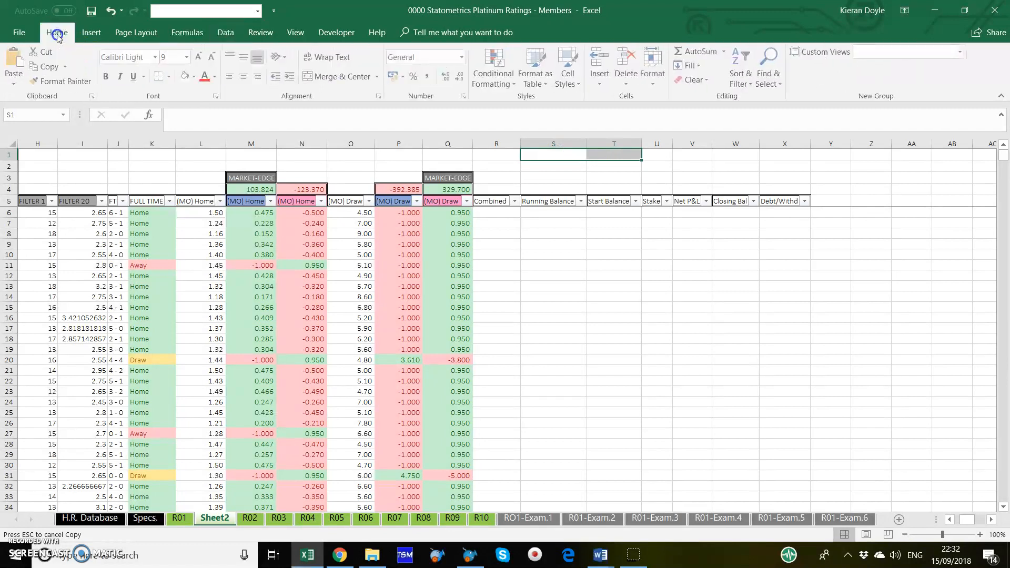
{"action": "left_click", "coordinate": [342, 79]}
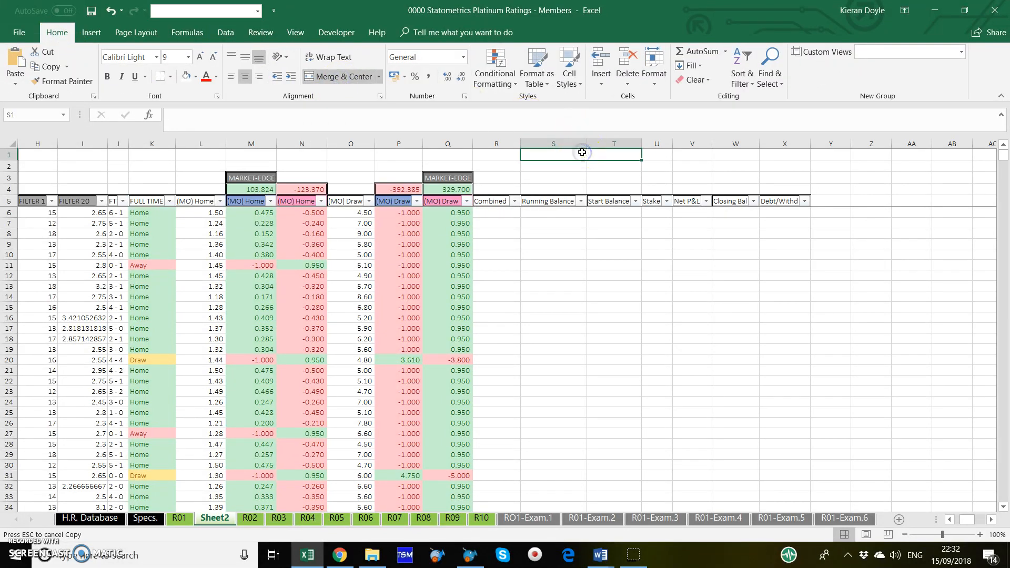
{"action": "type", "text": "Start Balance"}
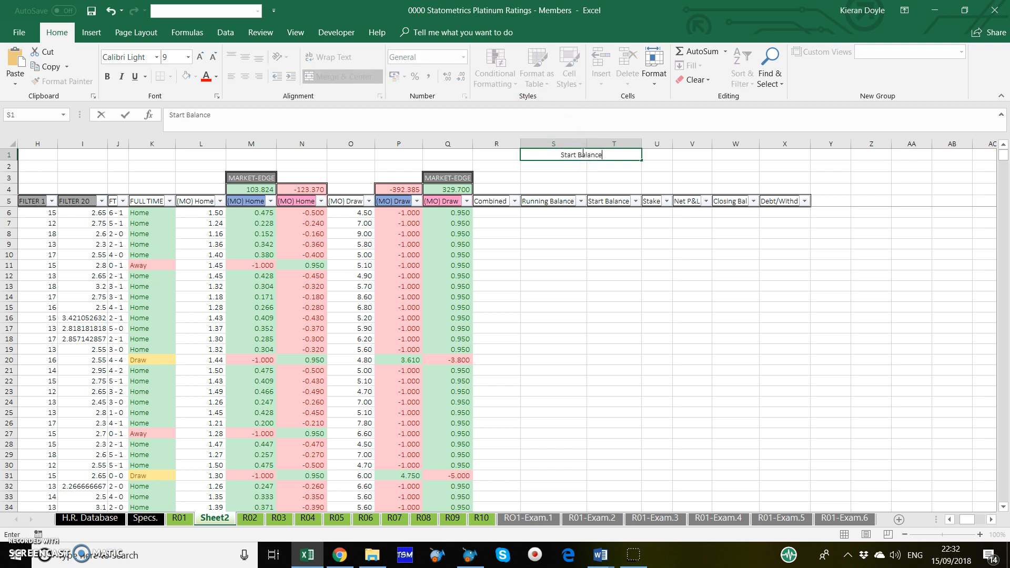
{"action": "key", "text": "Return"}
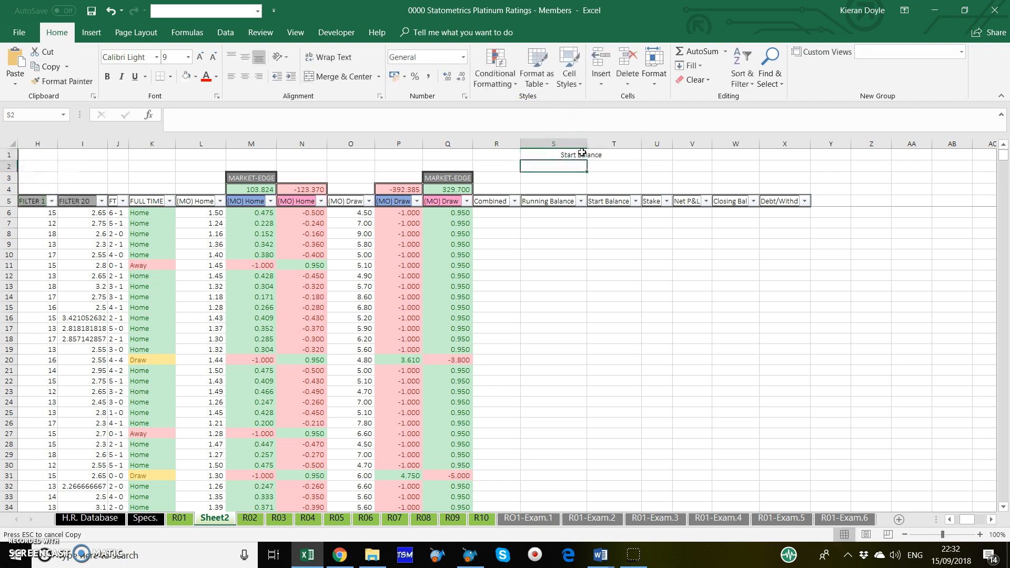
Merge and center cells S2:T2 and enter the label Points Bank
{"action": "left_click_drag", "start_coordinate": [576, 168], "coordinate": [609, 165]}
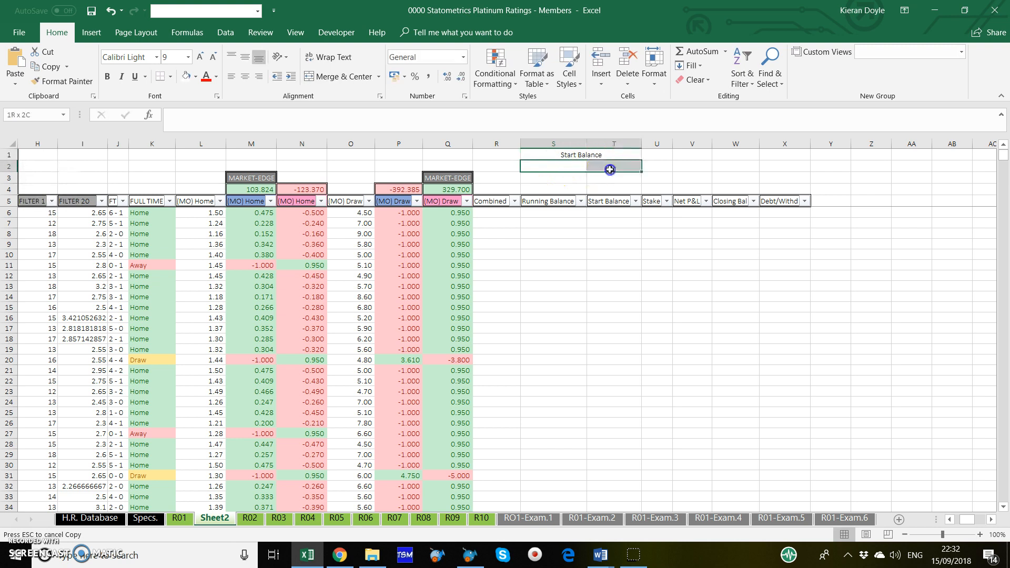
{"action": "left_click", "coordinate": [342, 76]}
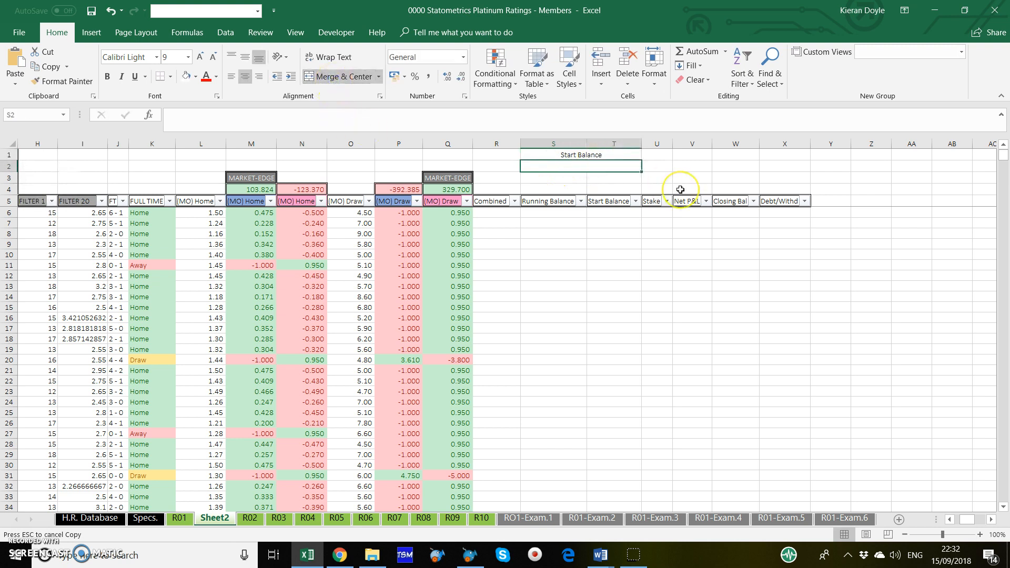
{"action": "type", "text": "Points Bank"}
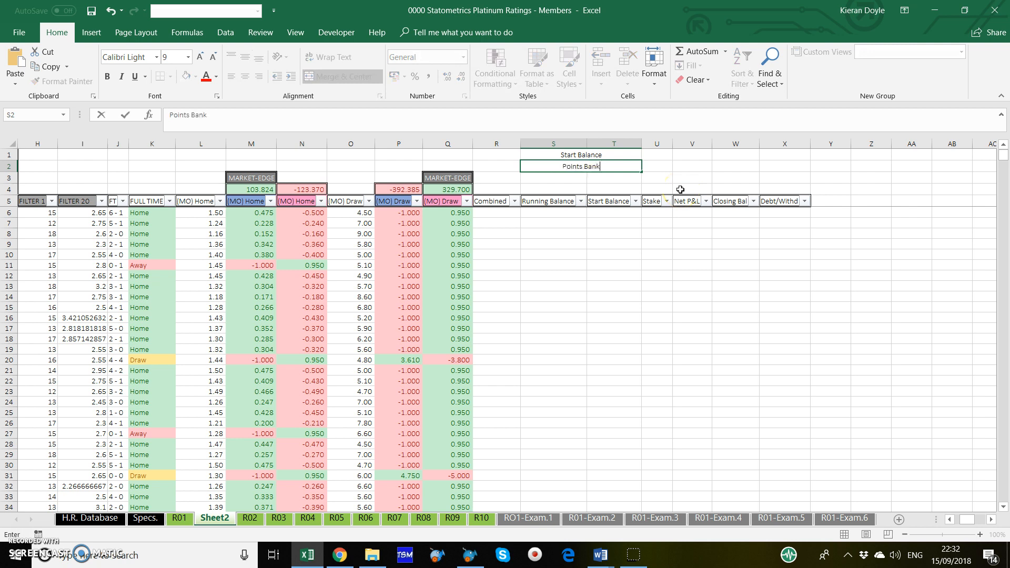
{"action": "key", "text": "Return"}
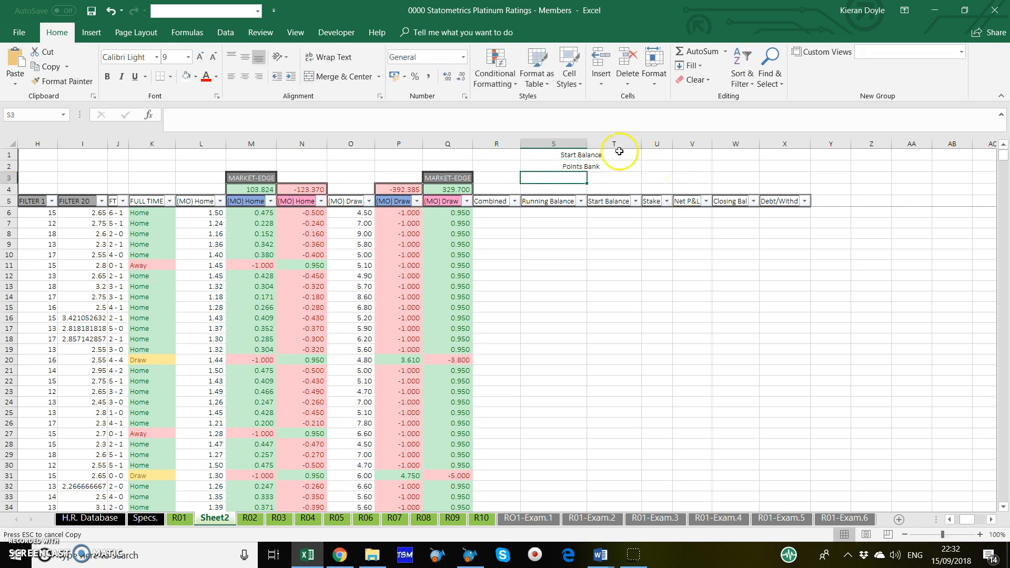
Enter £1000 in U1 as the start balance and 20 in U2 as the points bank
{"action": "left_click", "coordinate": [655, 156]}
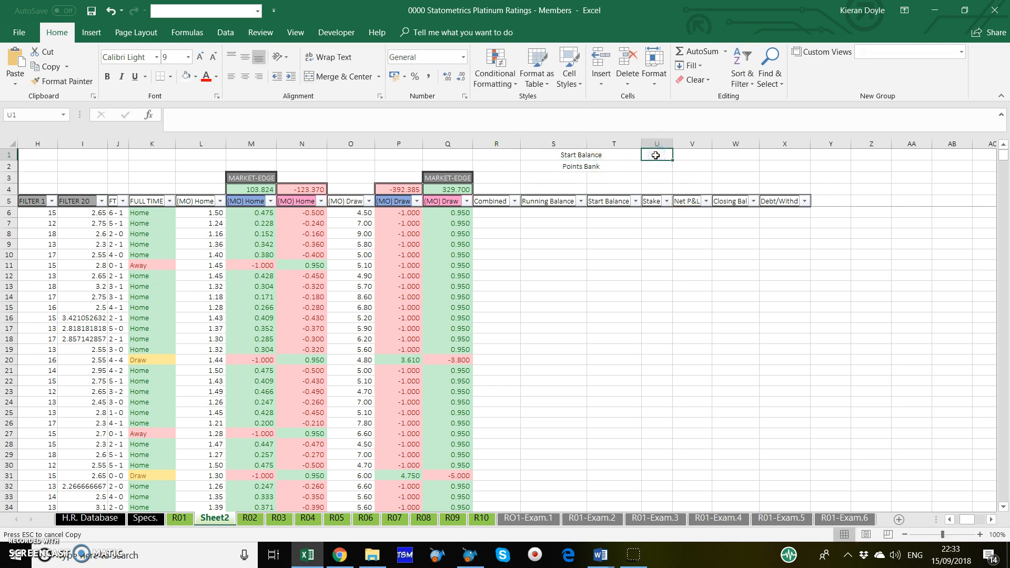
{"action": "type", "text": "£1000"}
{"action": "key", "text": "Return"}
{"action": "type", "text": "10"}
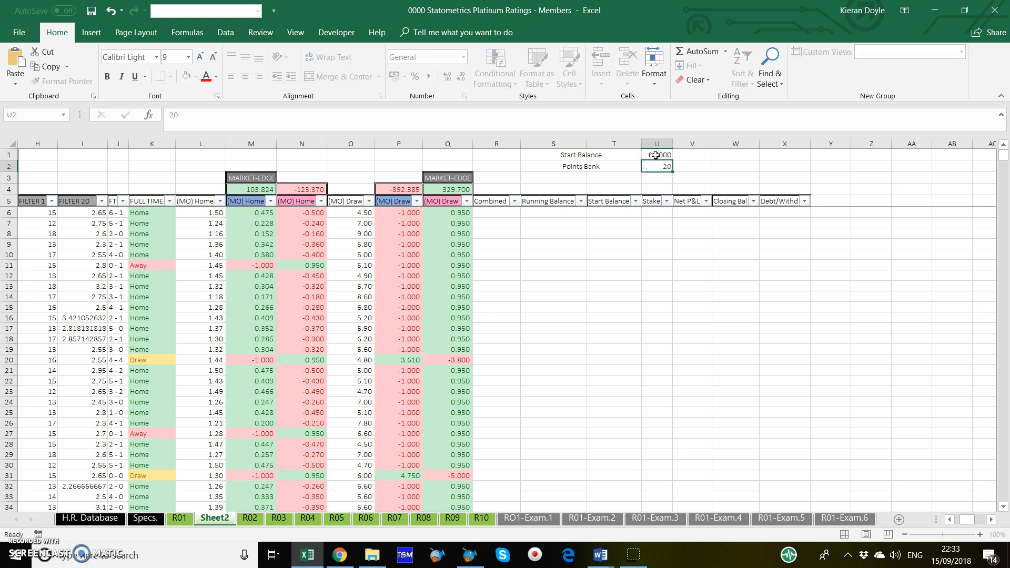
Apply double-line outline and inside borders to the settings block S1:U2
{"action": "left_click", "coordinate": [578, 154]}
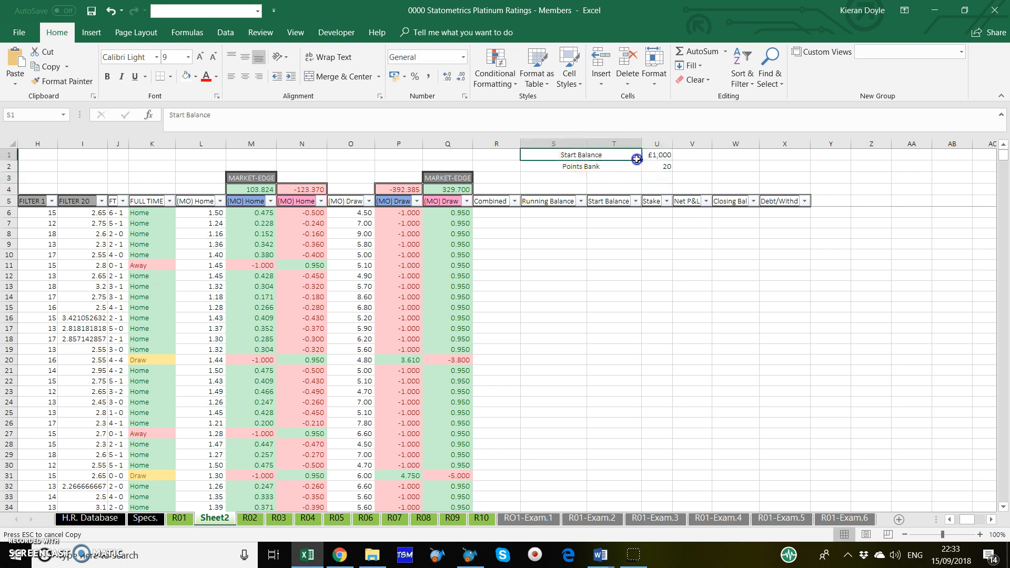
{"action": "left_click_drag", "start_coordinate": [637, 159], "coordinate": [652, 167]}
{"action": "right_click", "coordinate": [652, 166]}
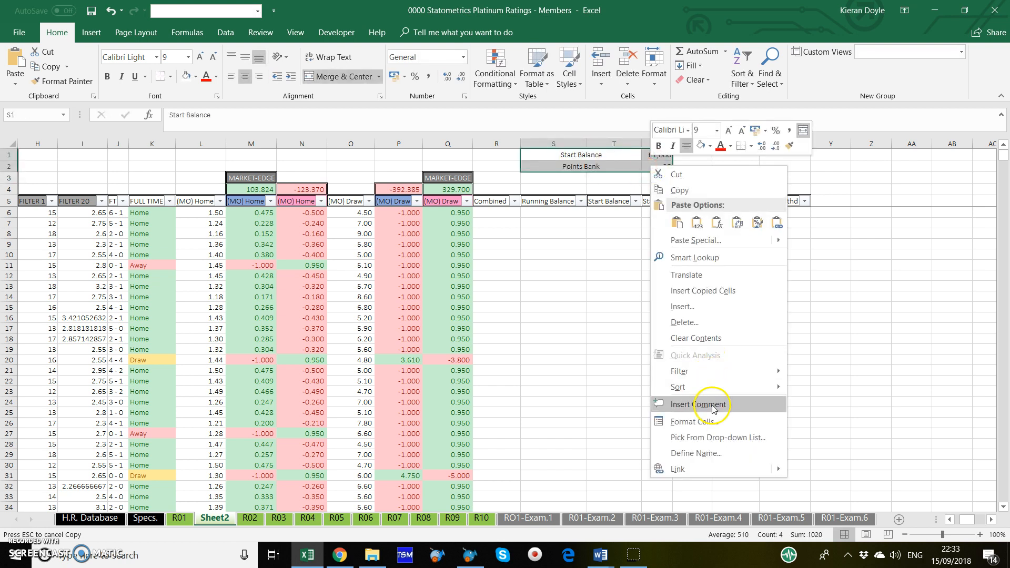
{"action": "left_click", "coordinate": [710, 421]}
{"action": "left_click", "coordinate": [612, 363]}
{"action": "left_click", "coordinate": [736, 292]}
{"action": "left_click", "coordinate": [780, 292]}
{"action": "left_click", "coordinate": [787, 524]}
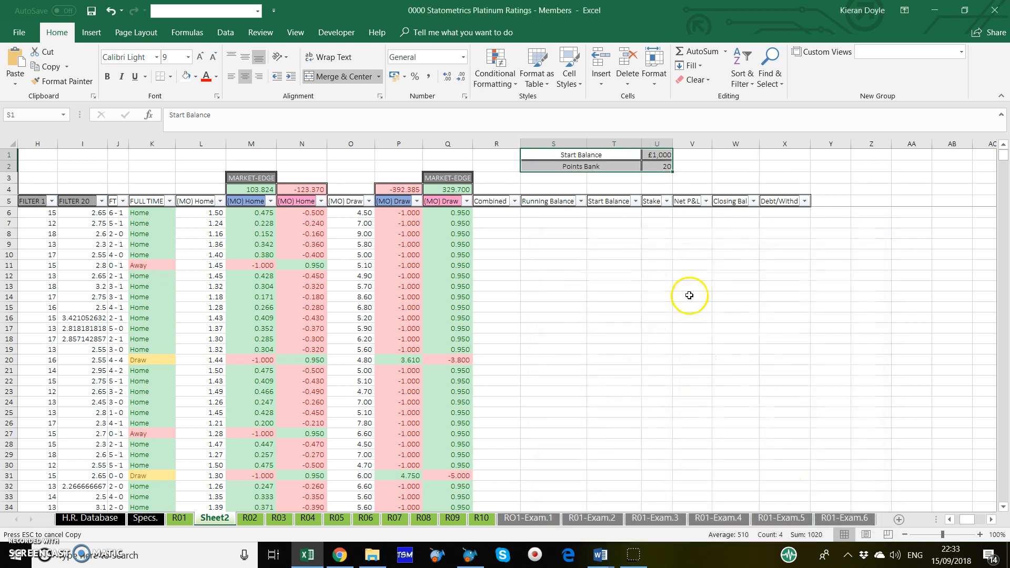
{"action": "left_click", "coordinate": [689, 295]}
Format the start balance in U1 as currency with two decimal places
{"action": "right_click", "coordinate": [656, 155]}
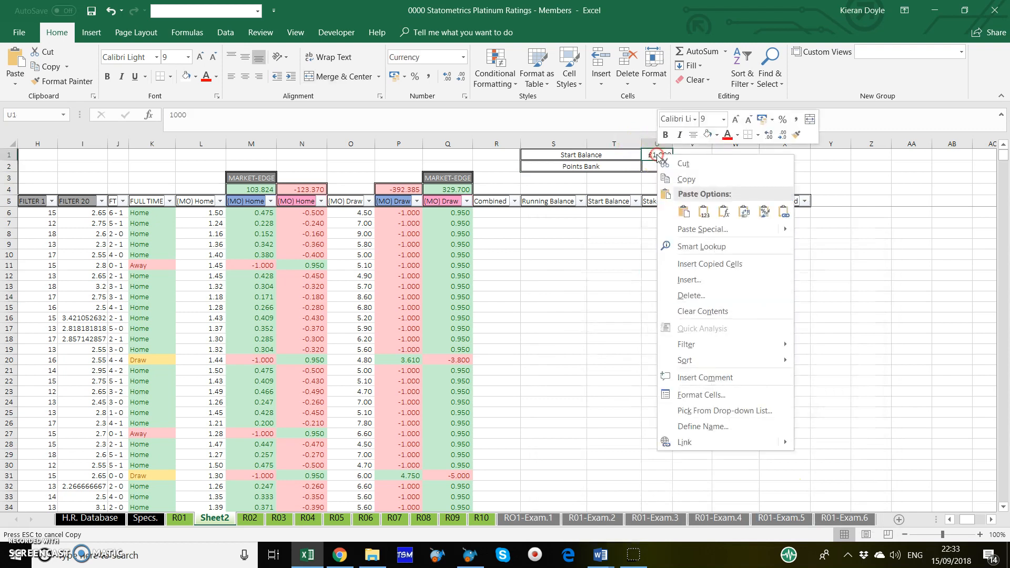
{"action": "left_click", "coordinate": [707, 395]}
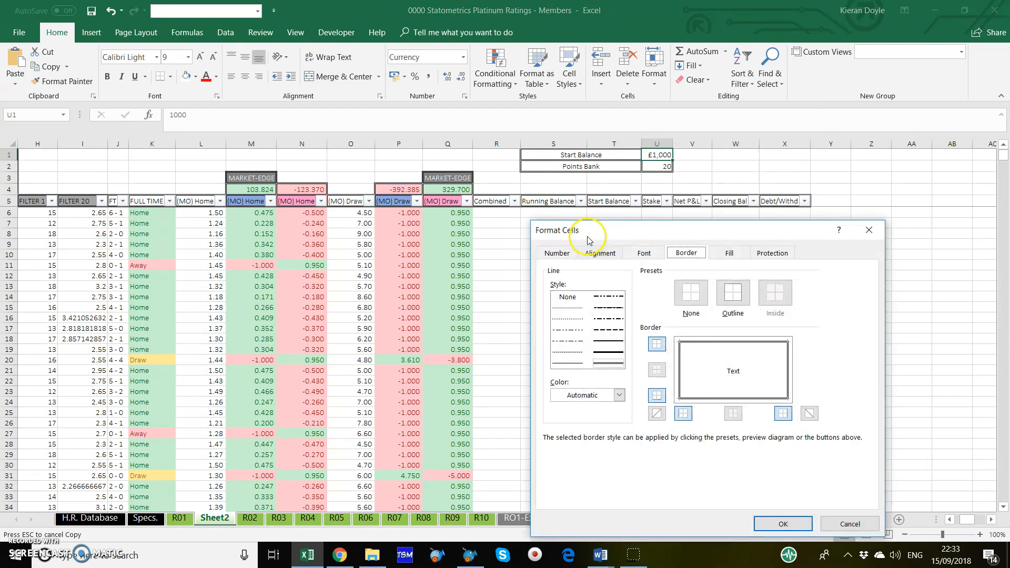
{"action": "left_click", "coordinate": [556, 253]}
{"action": "left_click", "coordinate": [736, 310]}
{"action": "left_click", "coordinate": [737, 310]}
{"action": "left_click", "coordinate": [783, 524]}
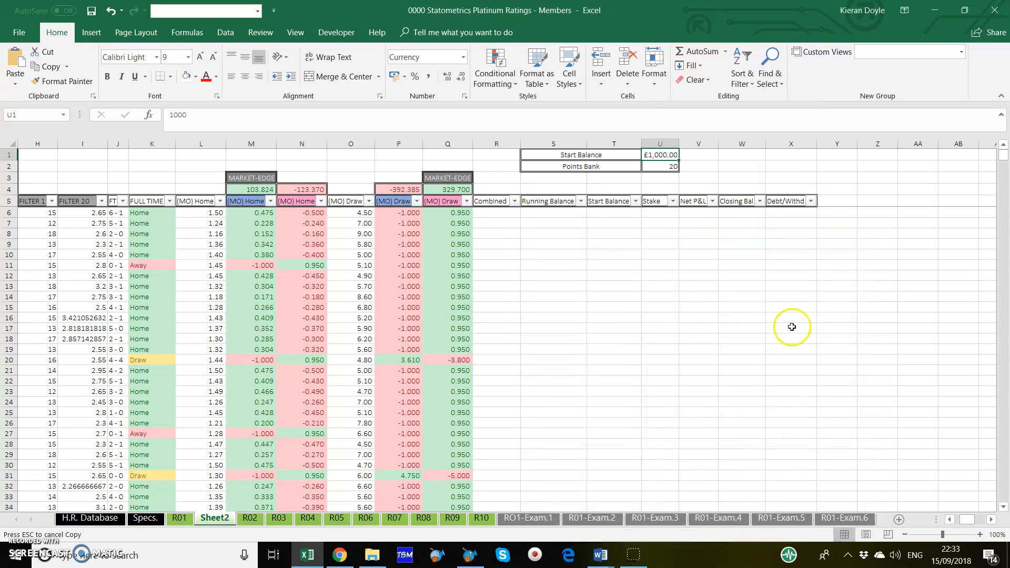
{"action": "left_click", "coordinate": [790, 327]}
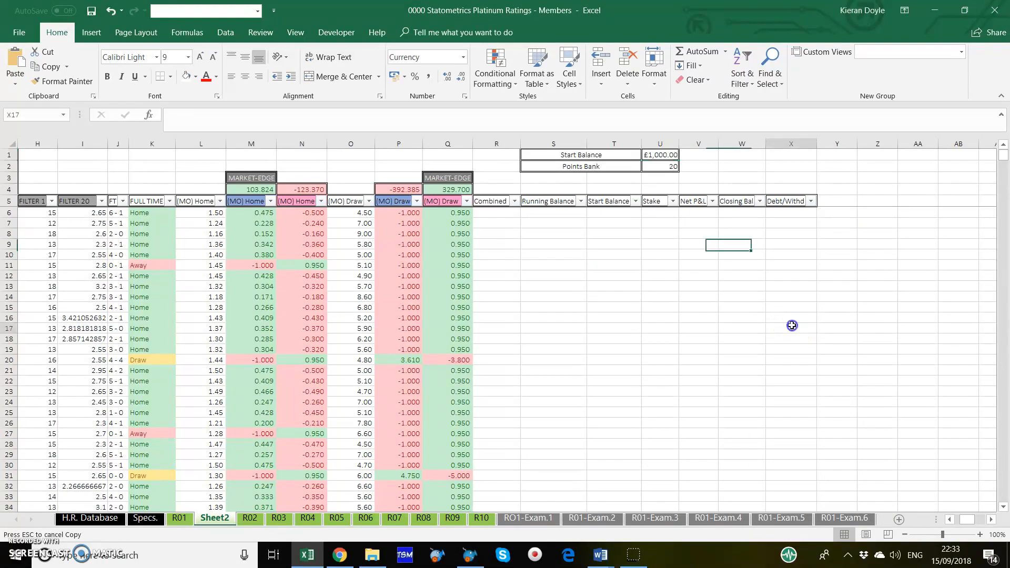
Enter the formula =M6+Q6 in R6, adding the first Home and Draw results in the Combined column
{"action": "left_click", "coordinate": [485, 212]}
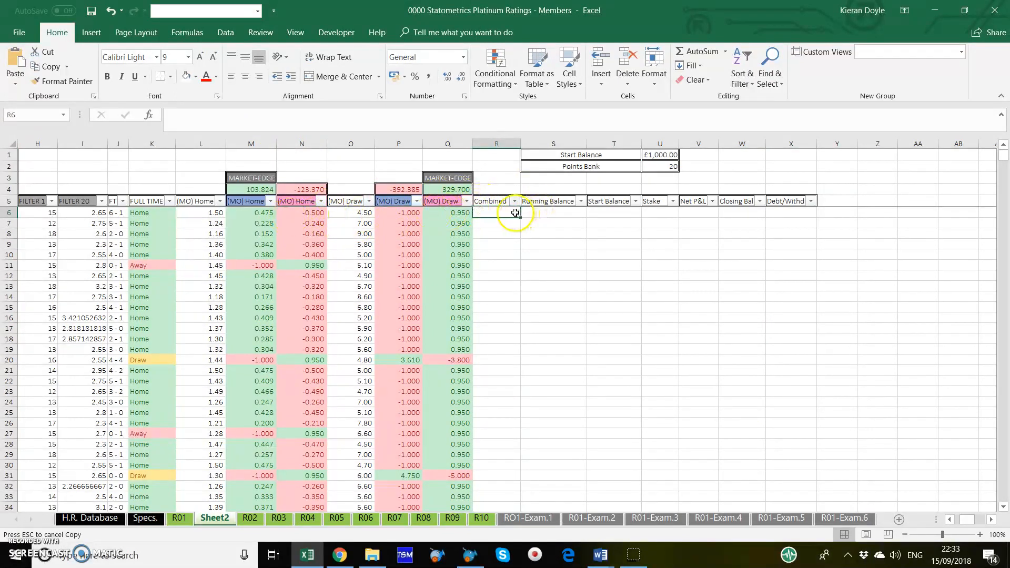
{"action": "type", "text": "="}
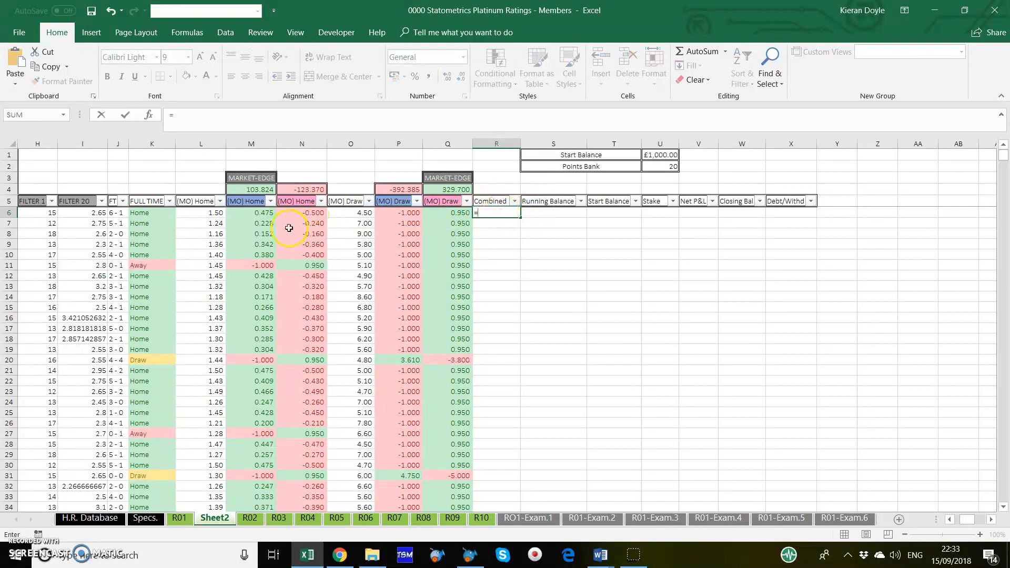
{"action": "left_click", "coordinate": [248, 213]}
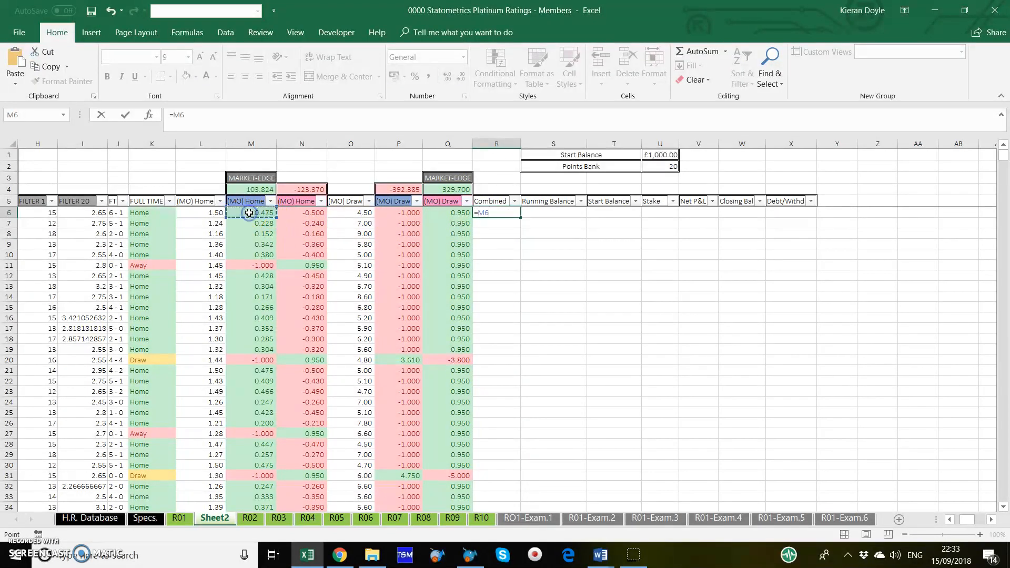
{"action": "left_click", "coordinate": [191, 116]}
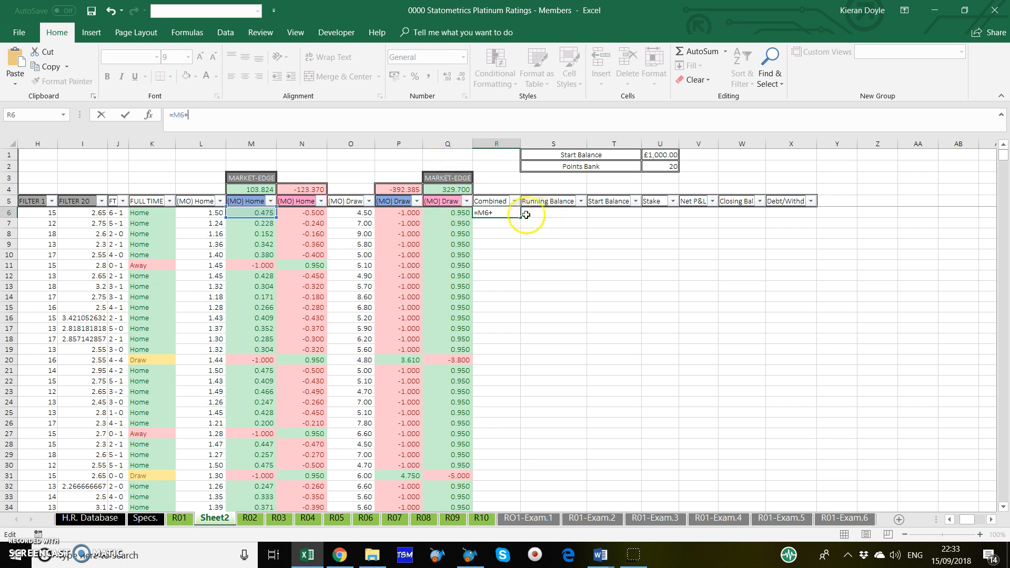
{"action": "left_click", "coordinate": [440, 215]}
{"action": "key", "text": "Return"}
Copy the Combined formula from R6 into R7:R950
{"action": "left_click", "coordinate": [494, 211]}
{"action": "key", "text": "ctrl+c"}
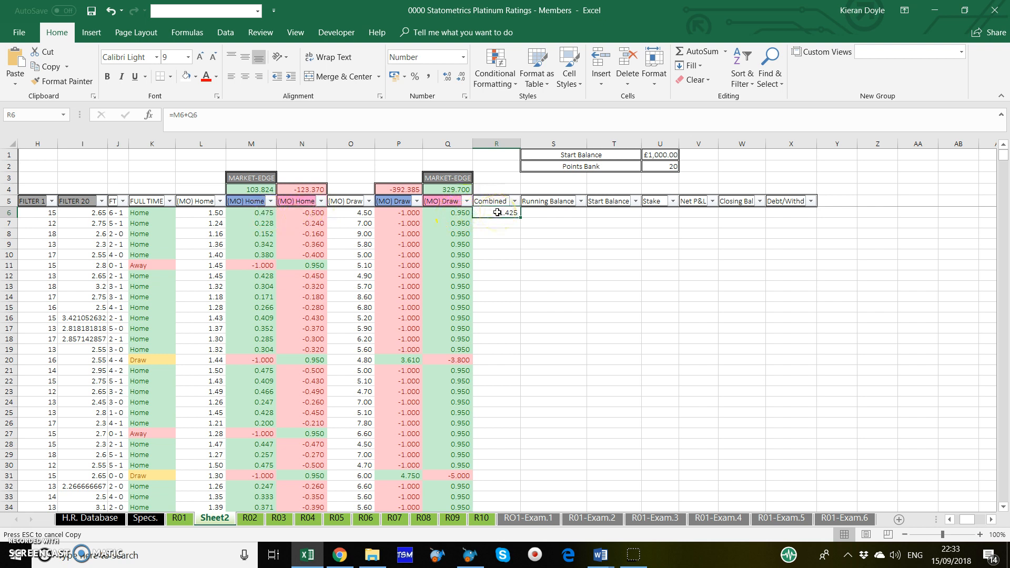
{"action": "right_click", "coordinate": [497, 212]}
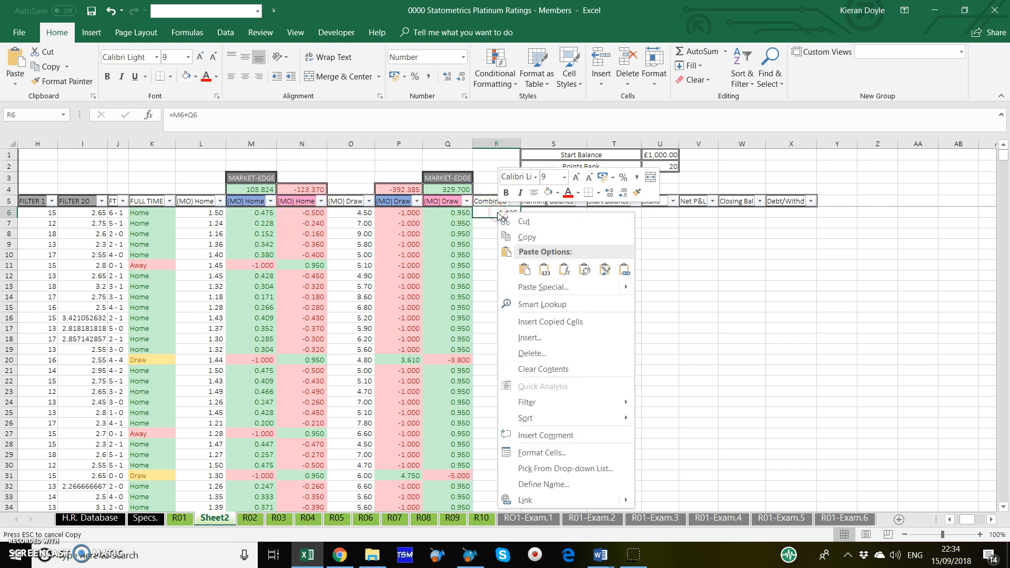
{"action": "left_click", "coordinate": [528, 235]}
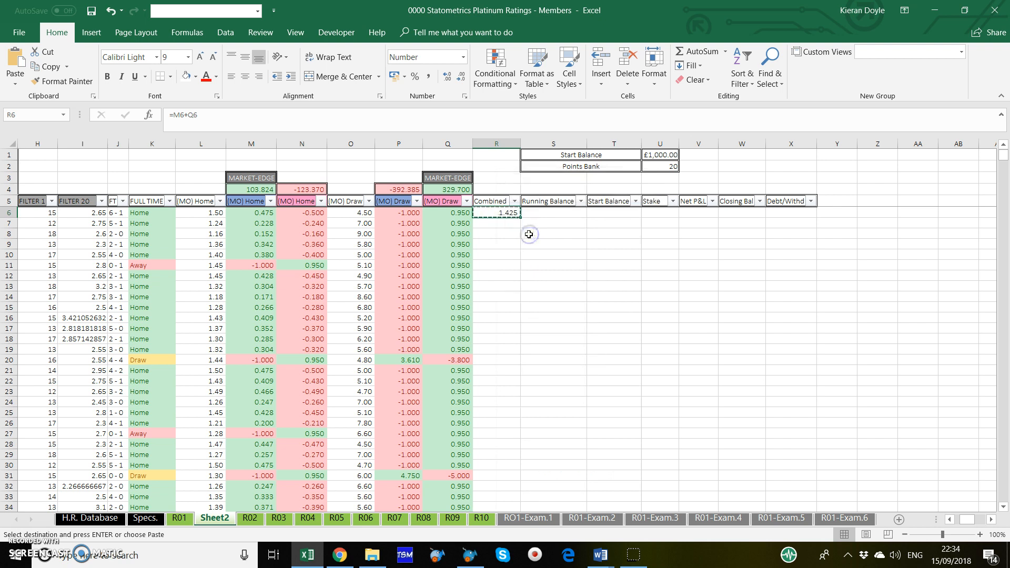
{"action": "left_click", "coordinate": [503, 224]}
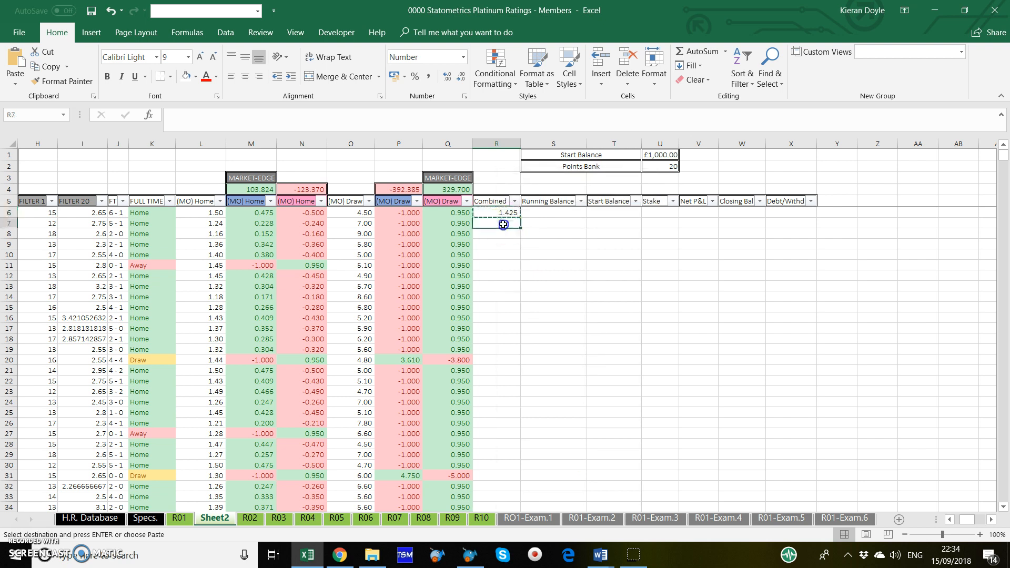
{"action": "left_click_drag", "start_coordinate": [504, 224], "coordinate": [482, 397]}
{"action": "right_click", "coordinate": [487, 372]}
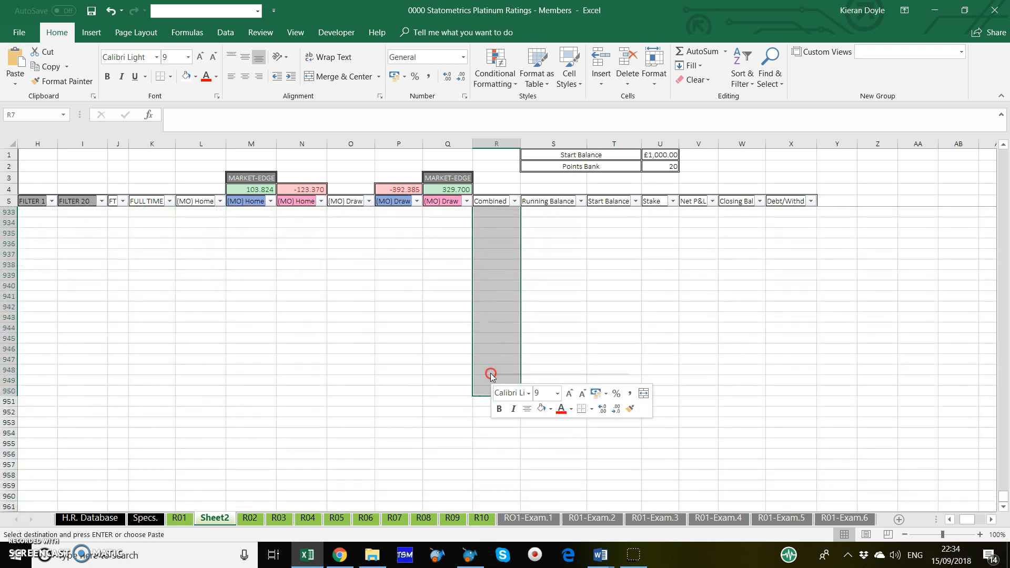
{"action": "left_click", "coordinate": [516, 134]}
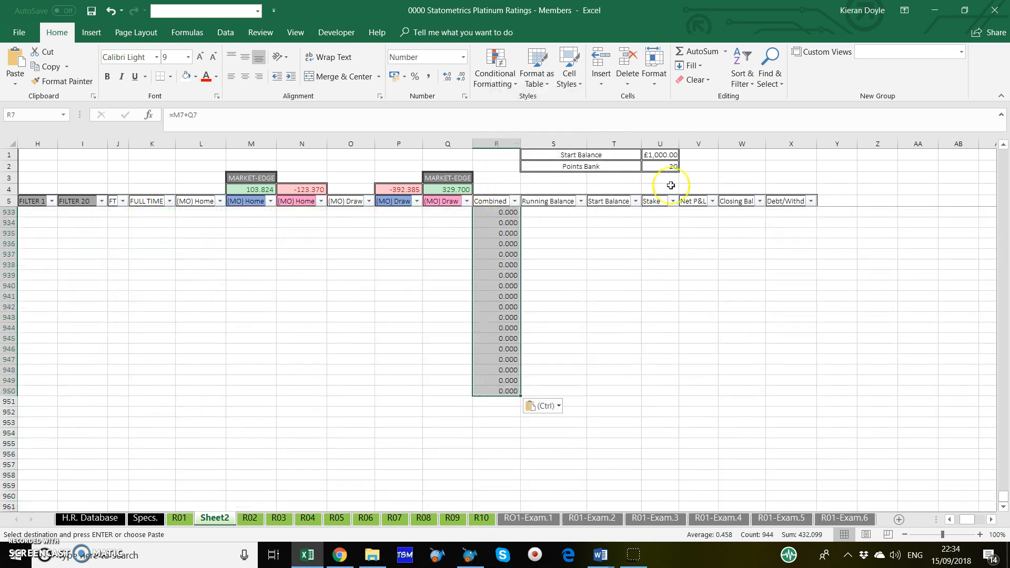
{"action": "left_click_drag", "start_coordinate": [1003, 495], "coordinate": [1003, 157]}
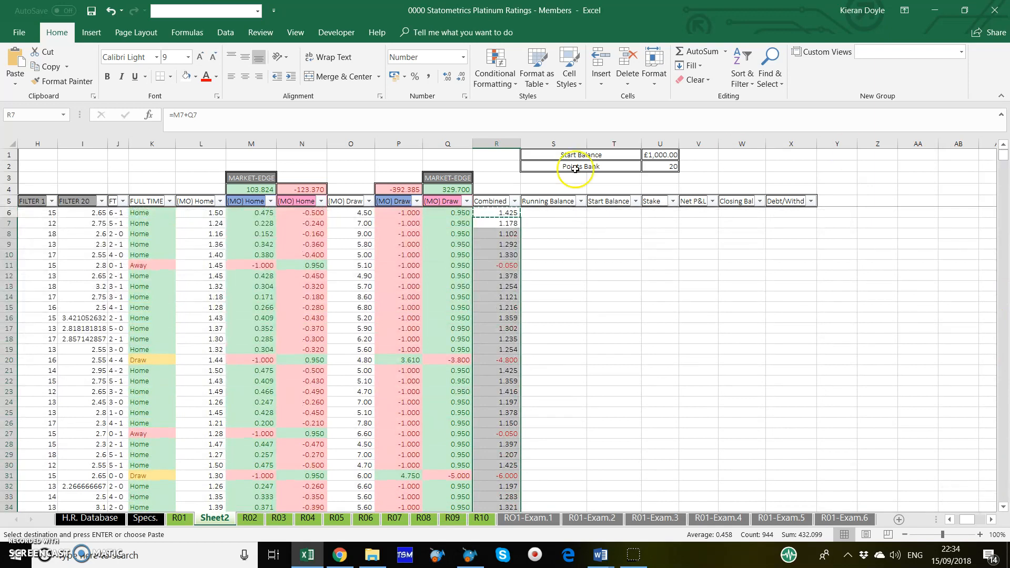
Start the Running Balance column by entering the formula =R6 in S6
{"action": "left_click", "coordinate": [537, 213]}
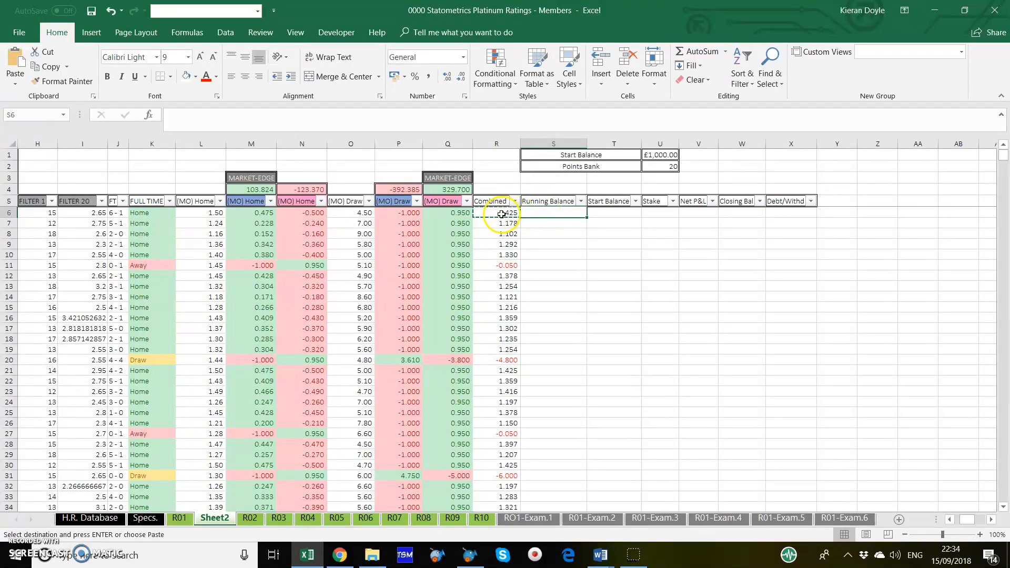
{"action": "type", "text": "=r"}
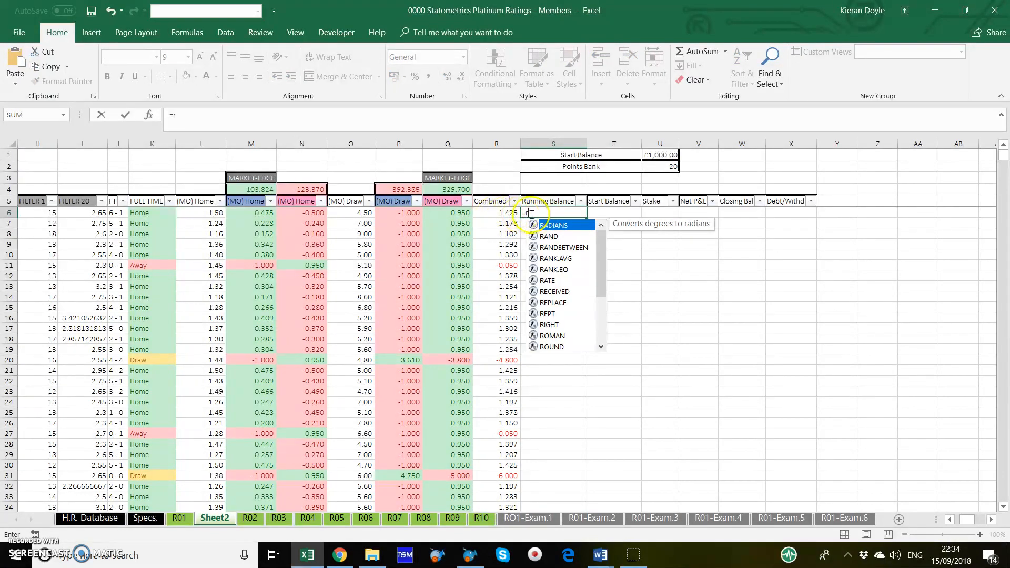
{"action": "type", "text": "6"}
{"action": "key", "text": "Return"}
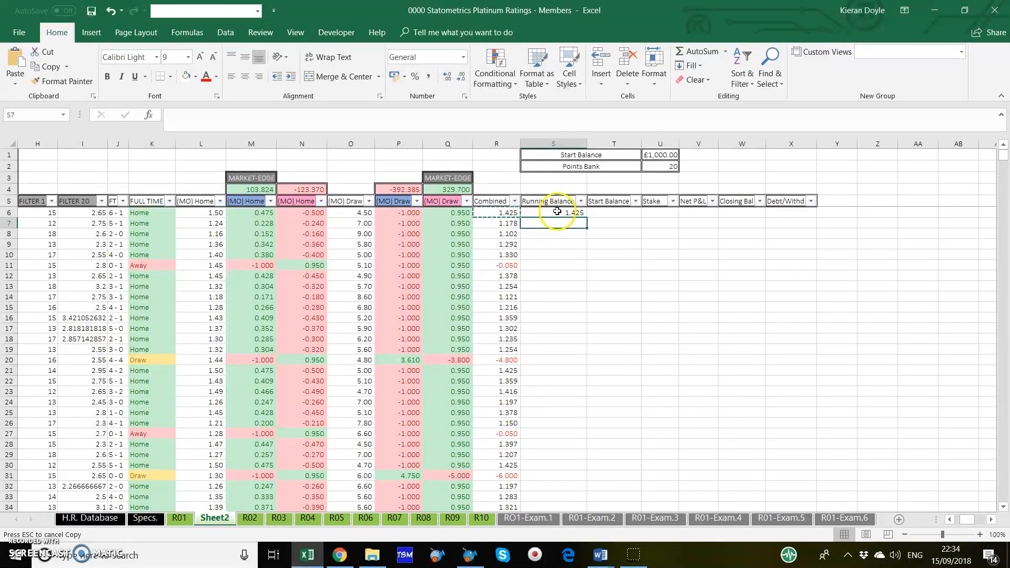
{"action": "left_click", "coordinate": [548, 212]}
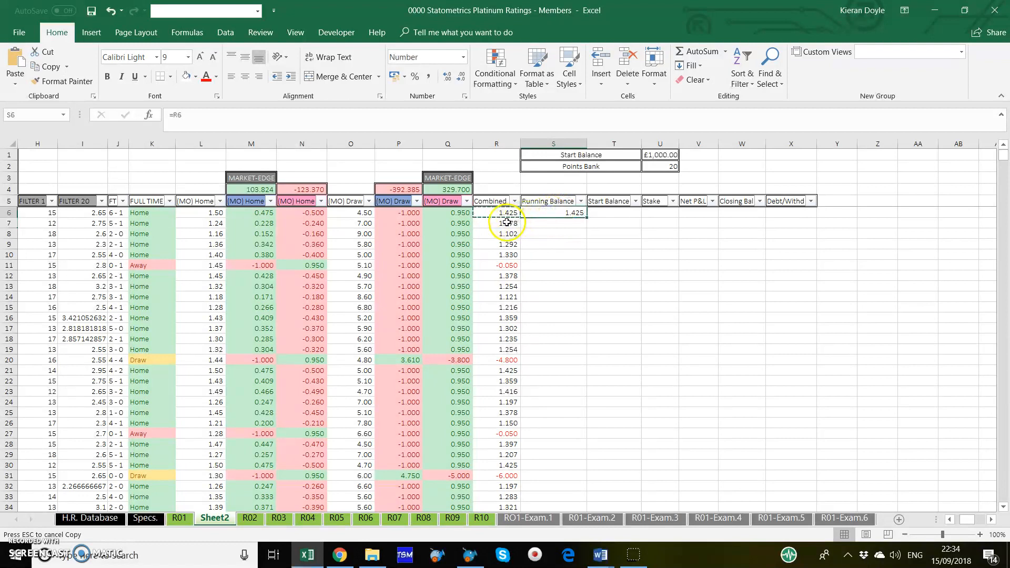
Enter the cumulative Running Balance formulas =S6+R7 in S7 and =S7+R8 in S8
{"action": "left_click", "coordinate": [534, 223]}
{"action": "type", "text": "="}
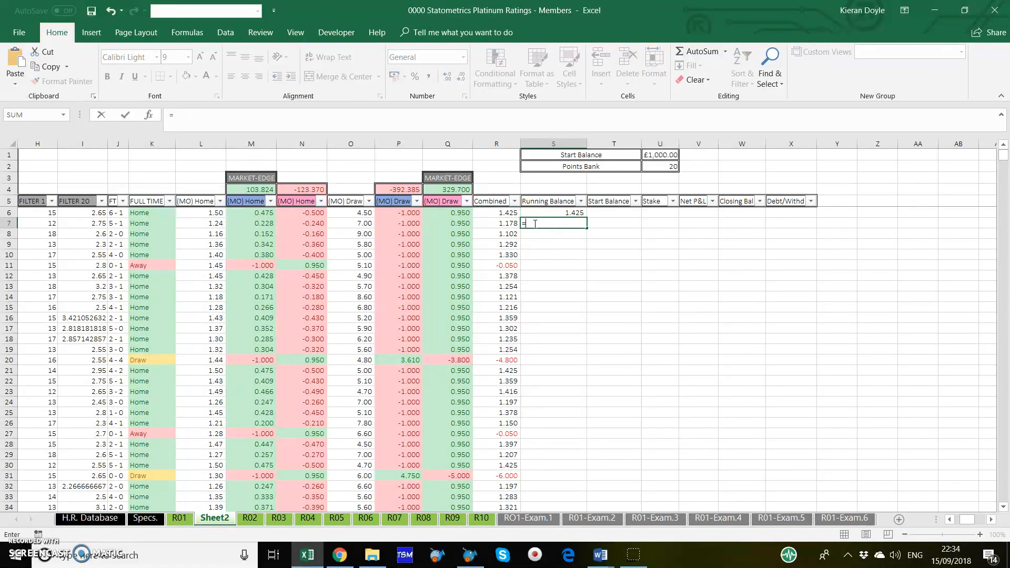
{"action": "type", "text": "s6"}
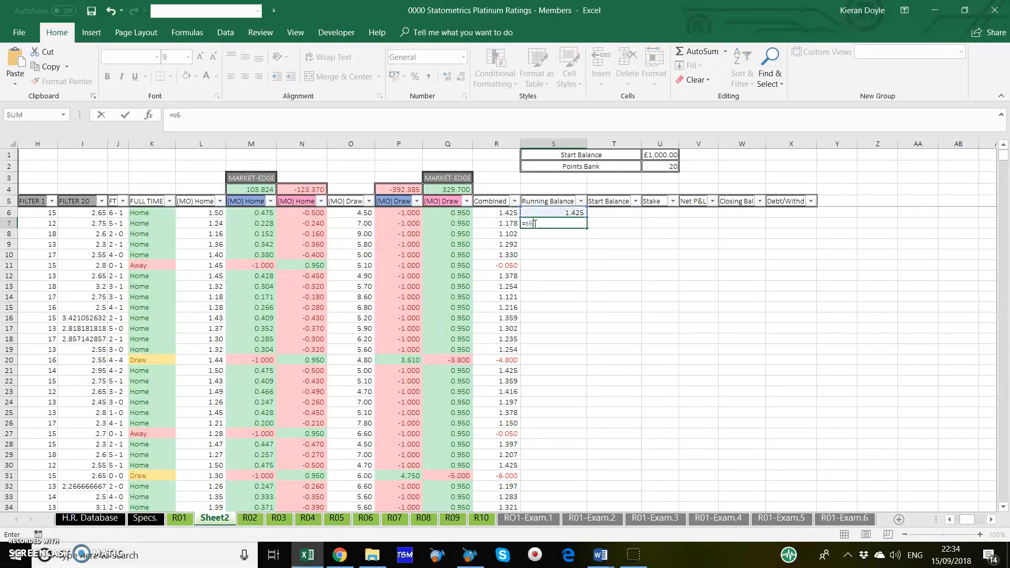
{"action": "type", "text": "+r7"}
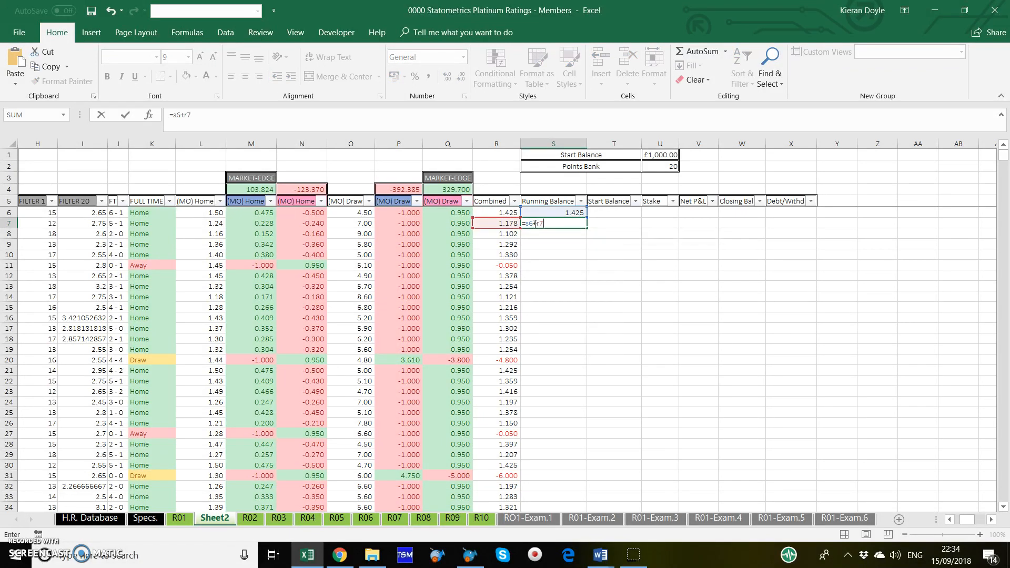
{"action": "key", "text": "Return"}
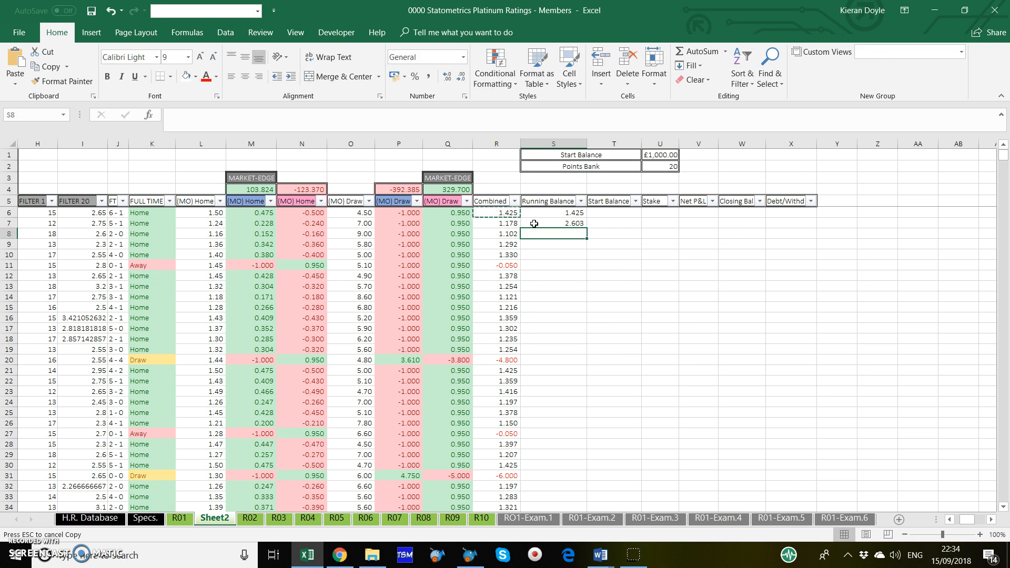
{"action": "type", "text": "=s7+r8"}
{"action": "key", "text": "Return"}
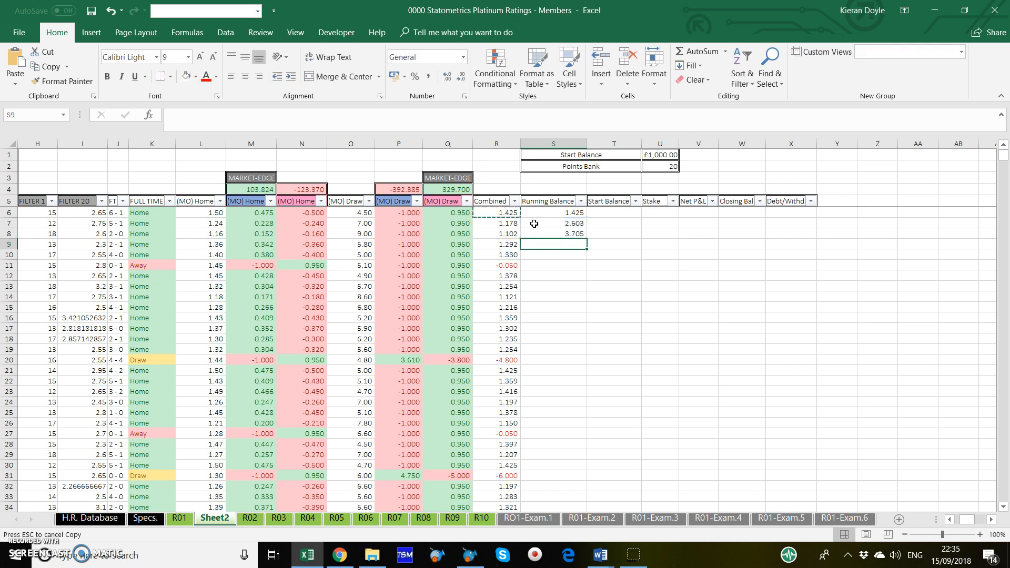
Copy the Running Balance formula from S8 into S9:S950
{"action": "left_click", "coordinate": [559, 233]}
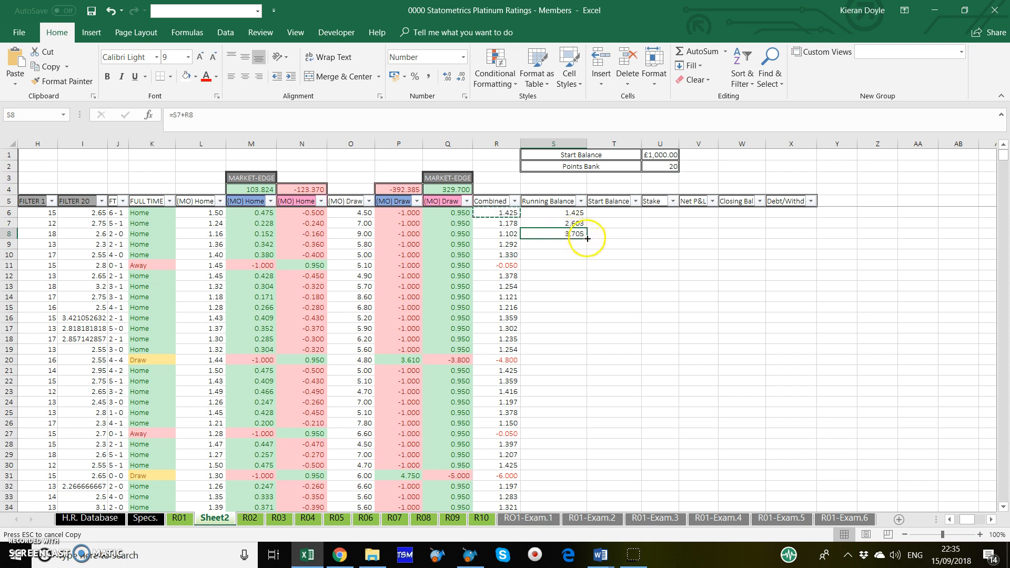
{"action": "right_click", "coordinate": [558, 235]}
{"action": "left_click", "coordinate": [580, 261]}
{"action": "left_click", "coordinate": [569, 245]}
{"action": "left_click_drag", "start_coordinate": [569, 246], "coordinate": [555, 428]}
{"action": "right_click", "coordinate": [554, 428]}
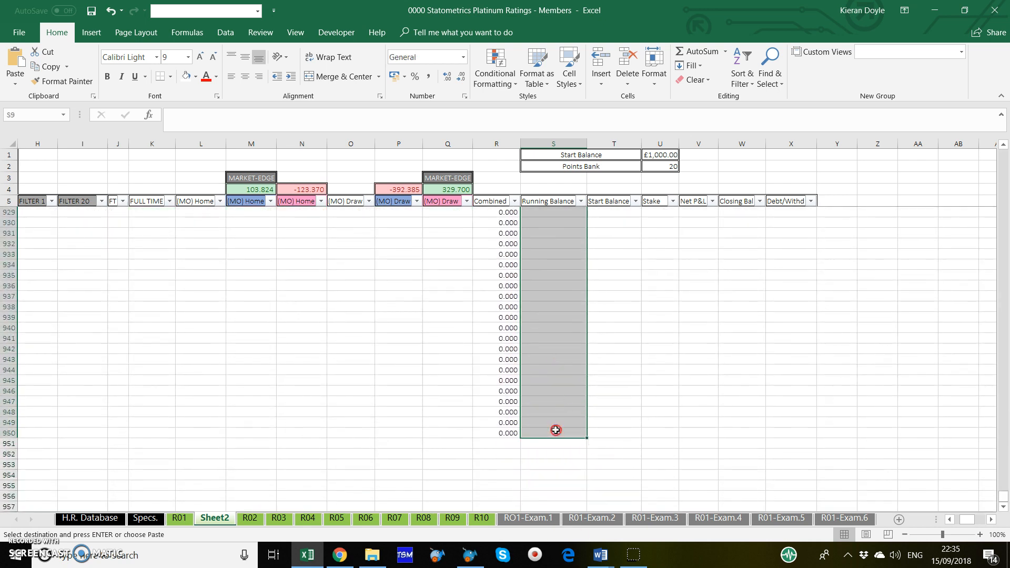
{"action": "left_click", "coordinate": [582, 191]}
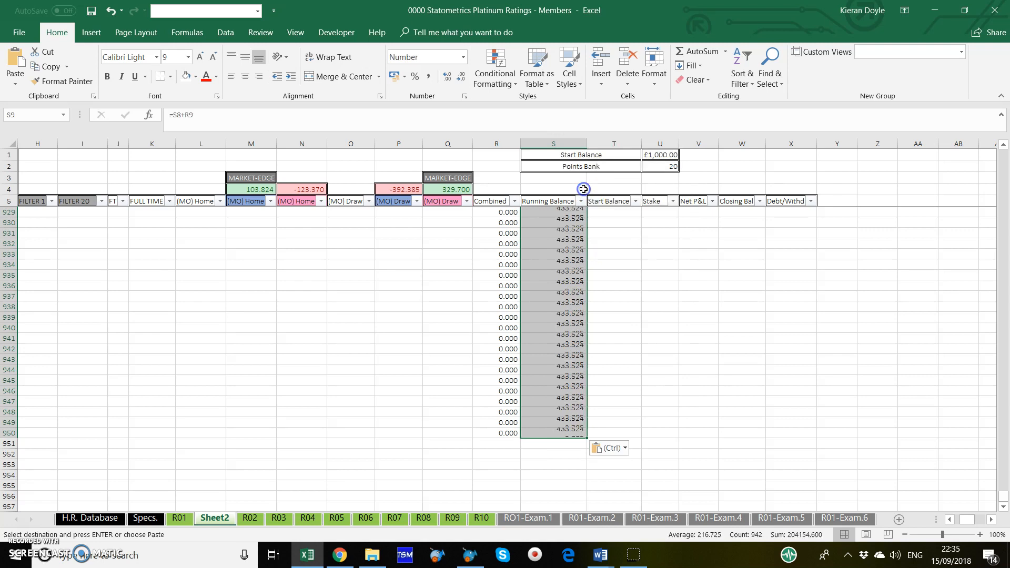
Enter the formula =U1 in T6 so the first Start Balance takes the settings block's start balance
{"action": "left_click_drag", "start_coordinate": [1002, 497], "coordinate": [1004, 143]}
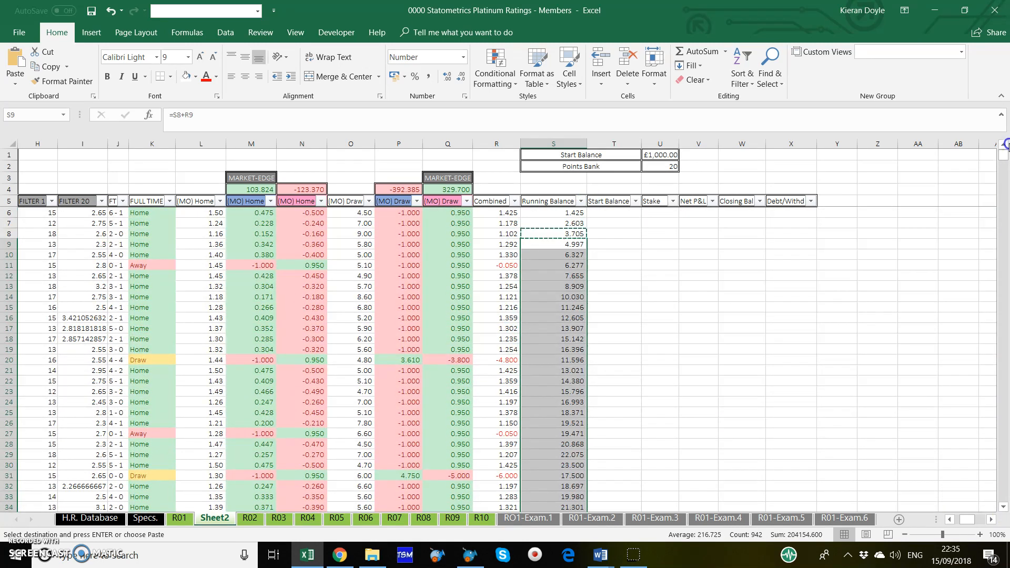
{"action": "left_click", "coordinate": [613, 215]}
{"action": "type", "text": "="}
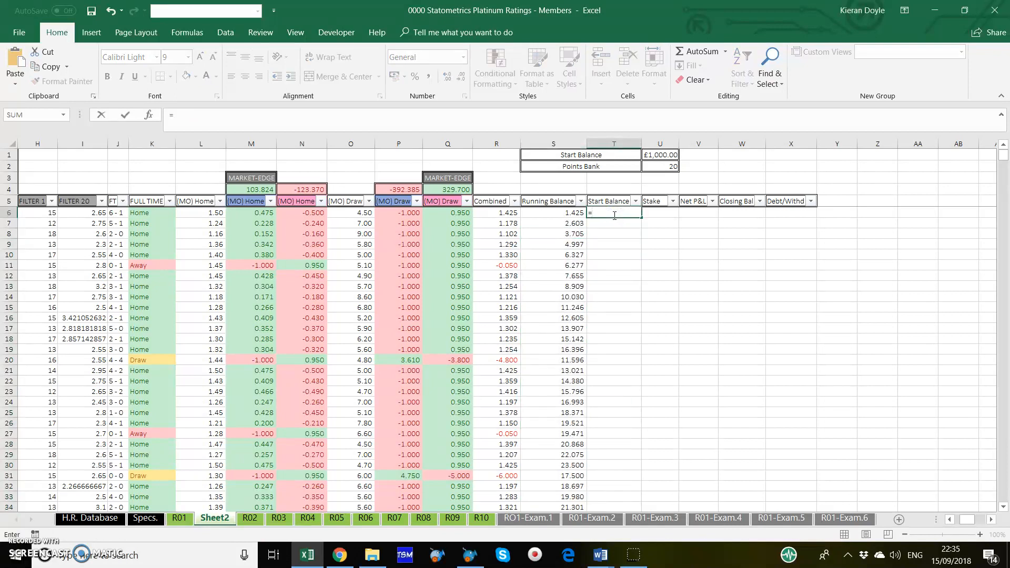
{"action": "left_click", "coordinate": [657, 153]}
{"action": "type", "text": "u1"}
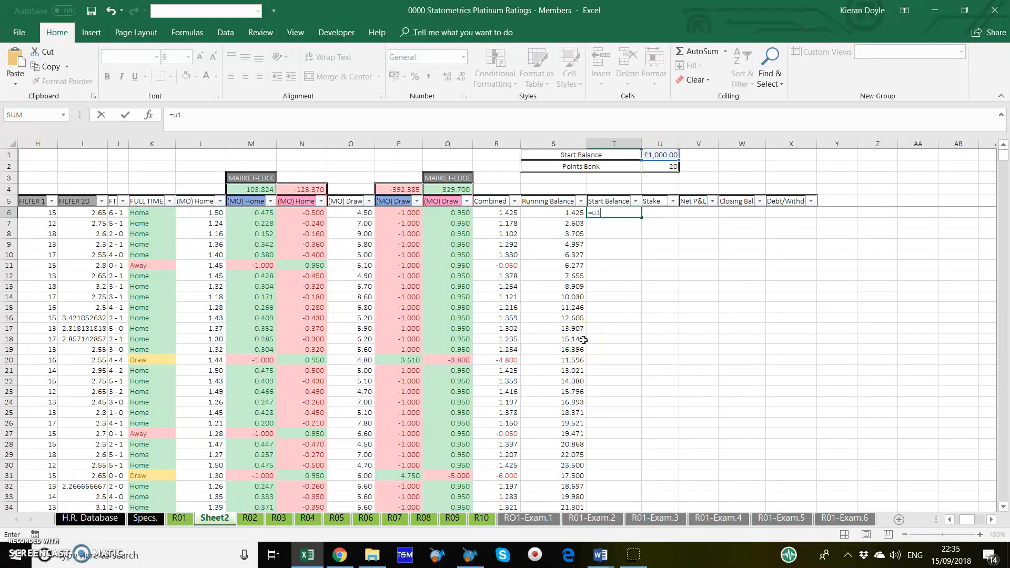
{"action": "key", "text": "Return"}
Enter the Stake formula =T6/$U$2 in U6, dividing the start balance by the fixed points bank cell
{"action": "key", "text": "Up"}
{"action": "key", "text": "Right"}
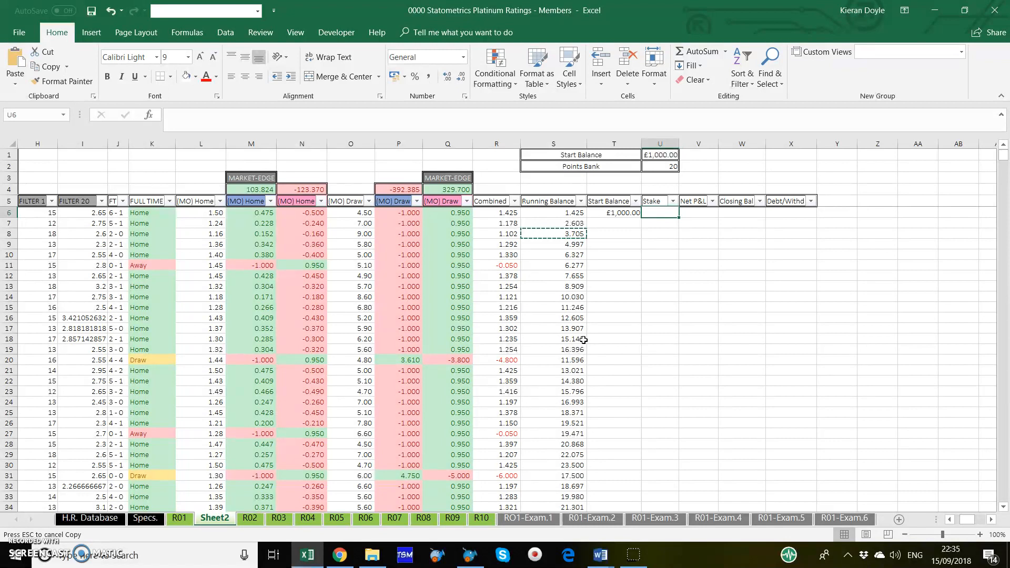
{"action": "type", "text": "="}
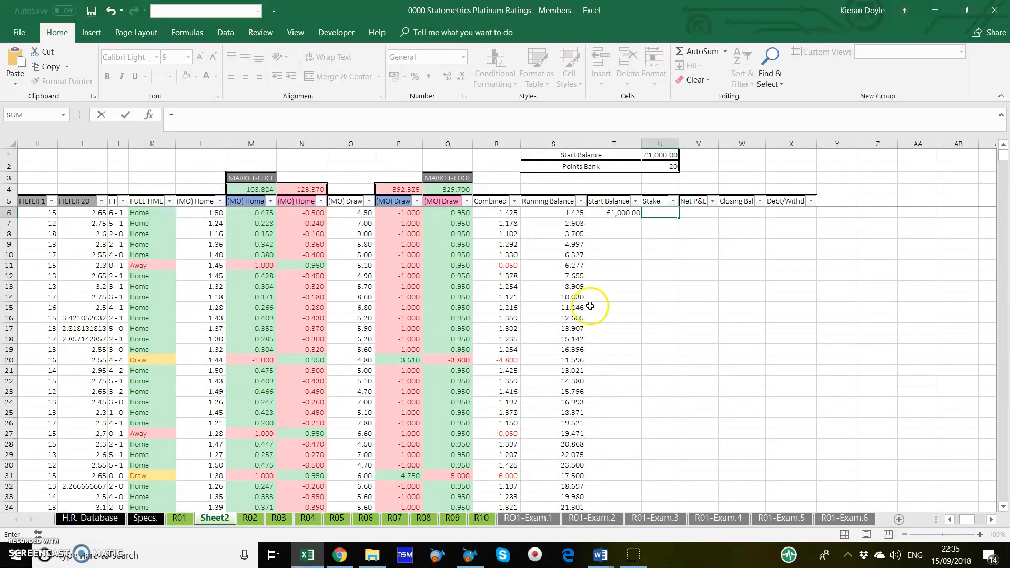
{"action": "type", "text": "t6/$U$"}
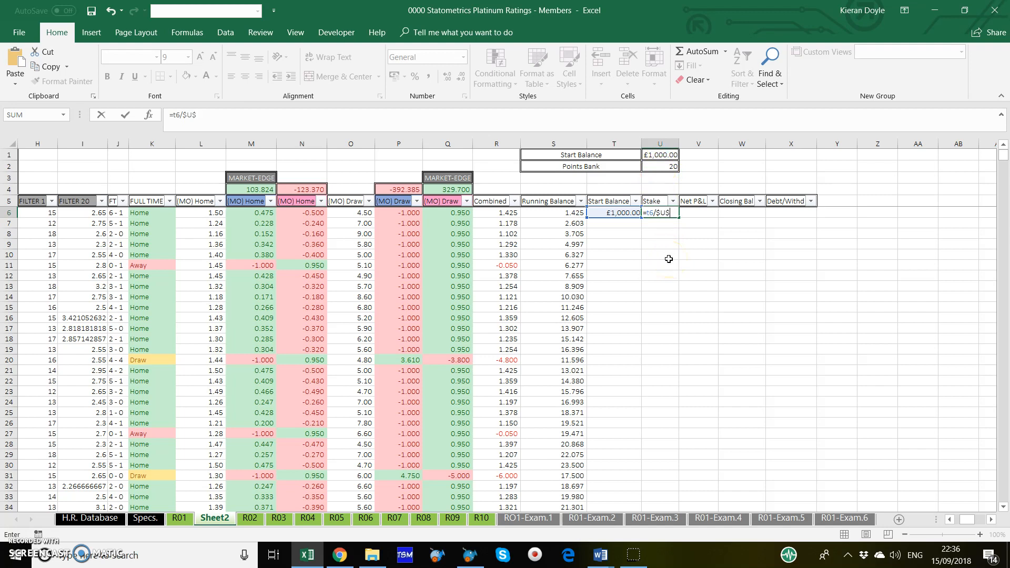
{"action": "type", "text": "2"}
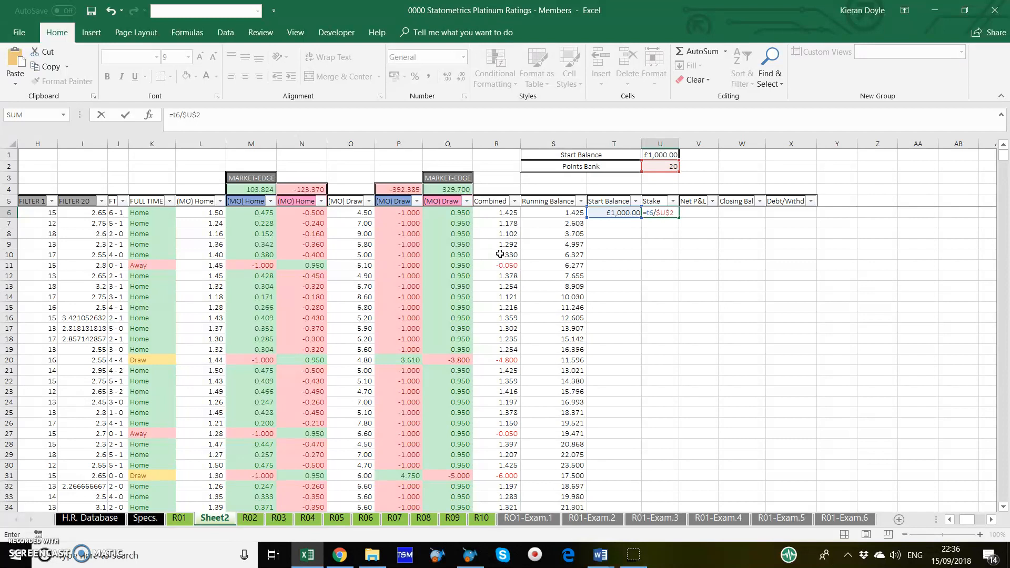
{"action": "key", "text": "Return"}
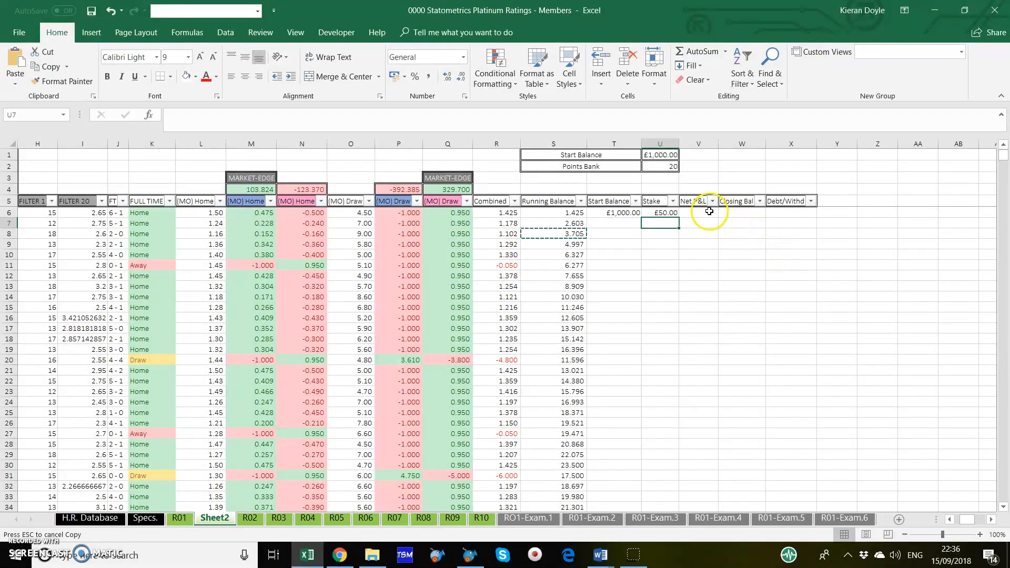
Enter the Net P&L formula =R6*U6 in V6, multiplying the combined result by the stake
{"action": "left_click", "coordinate": [708, 213]}
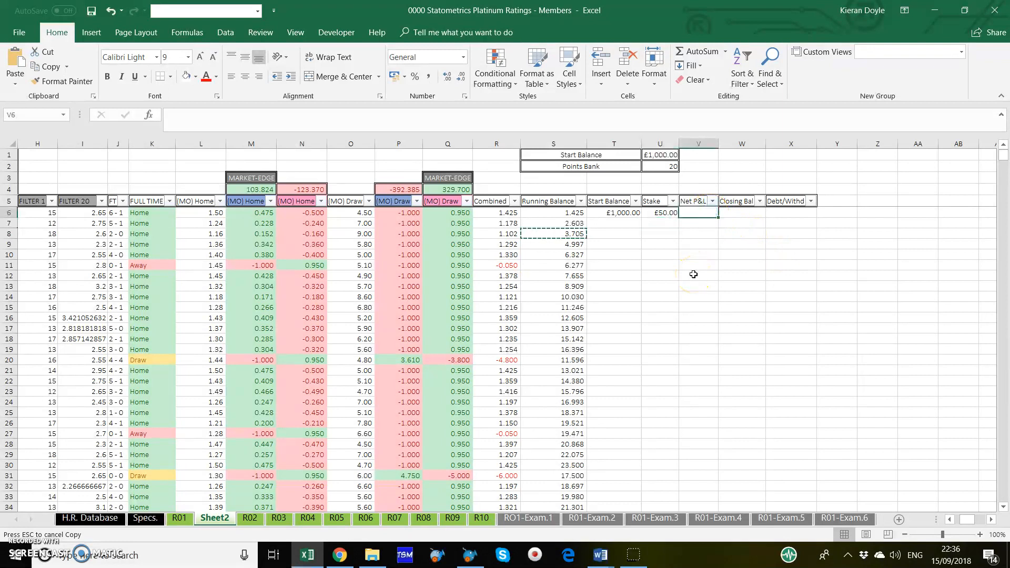
{"action": "left_click", "coordinate": [498, 213]}
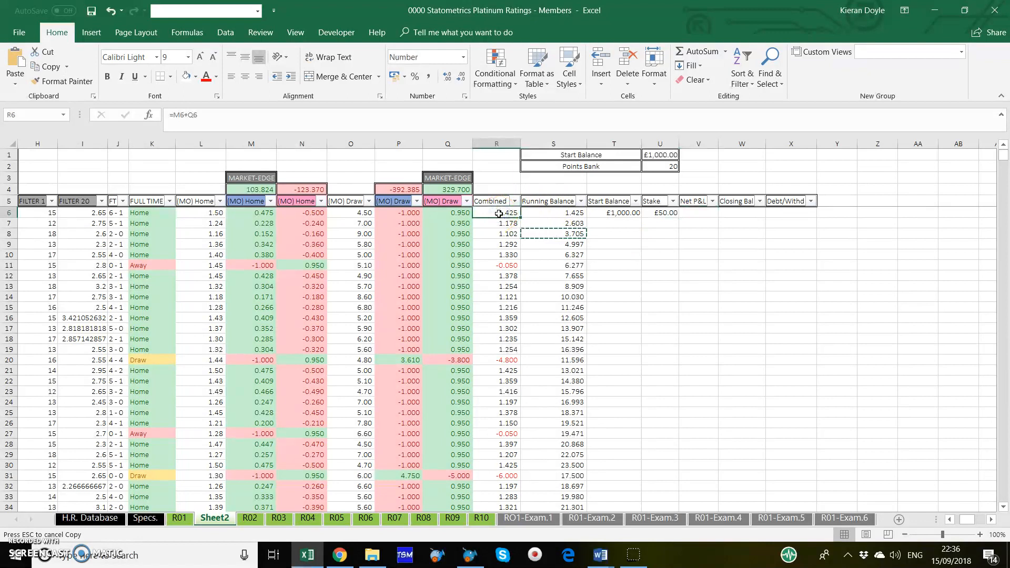
{"action": "left_click", "coordinate": [667, 213]}
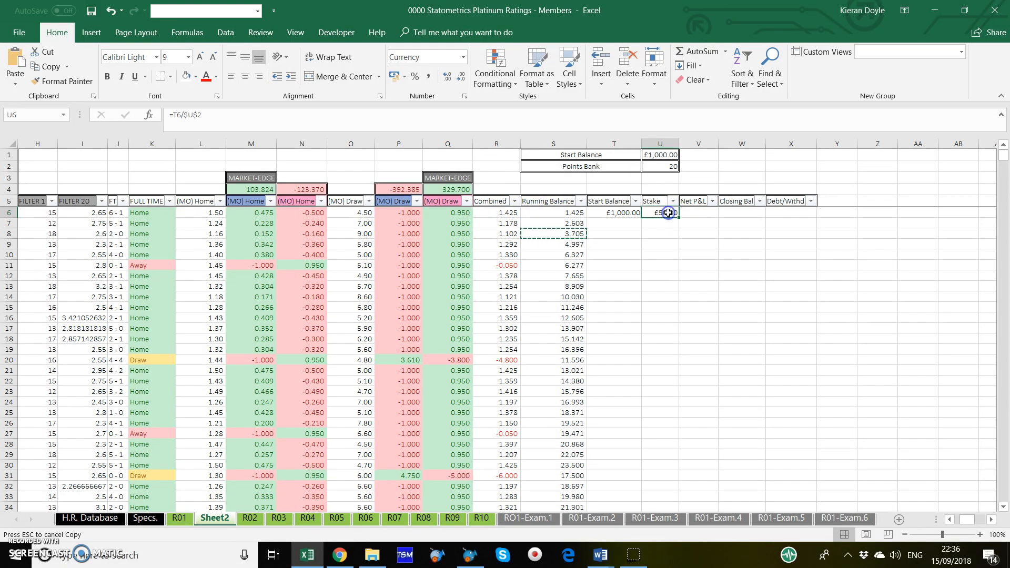
{"action": "left_click", "coordinate": [699, 212]}
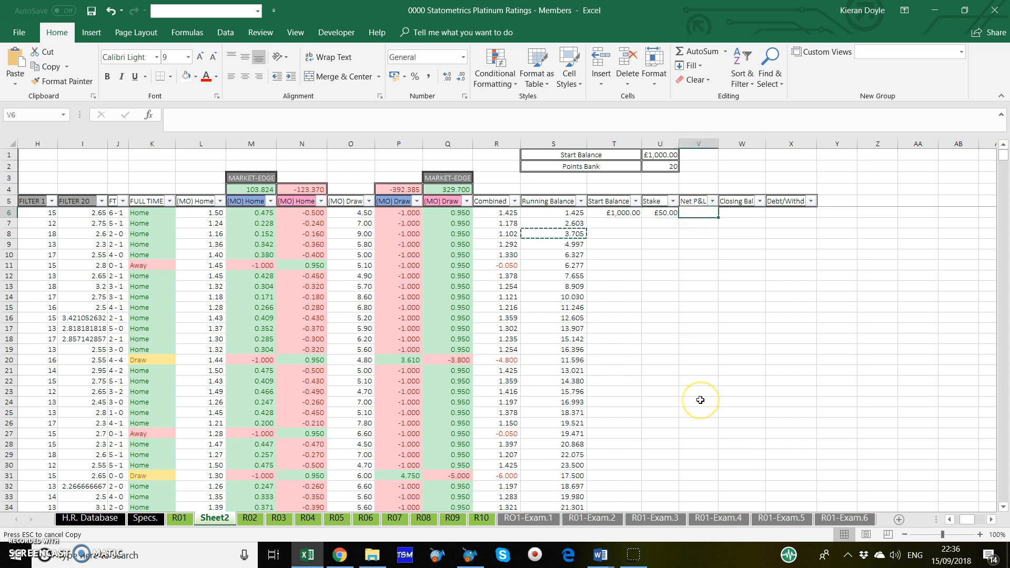
{"action": "type", "text": "="}
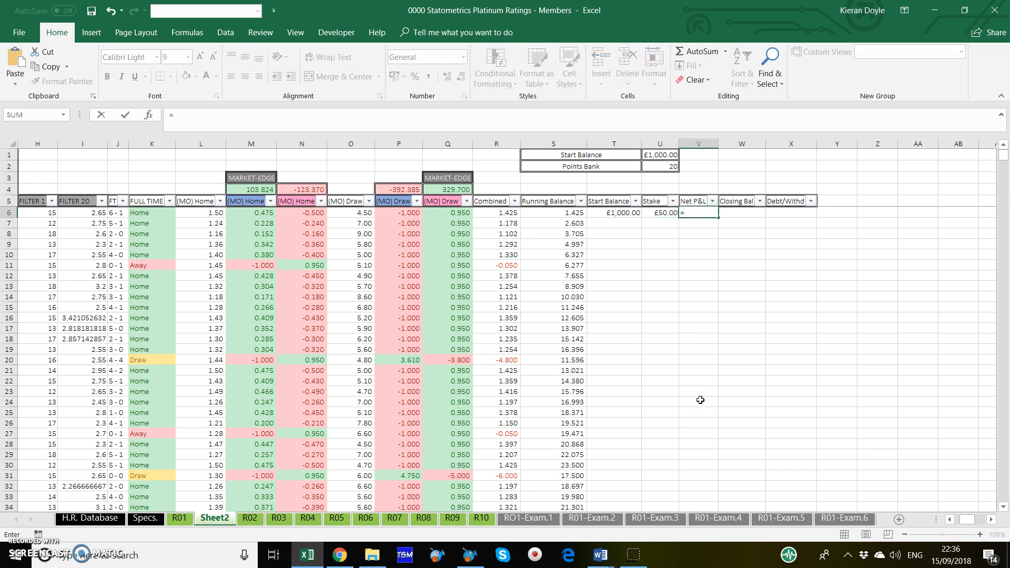
{"action": "type", "text": "r6"}
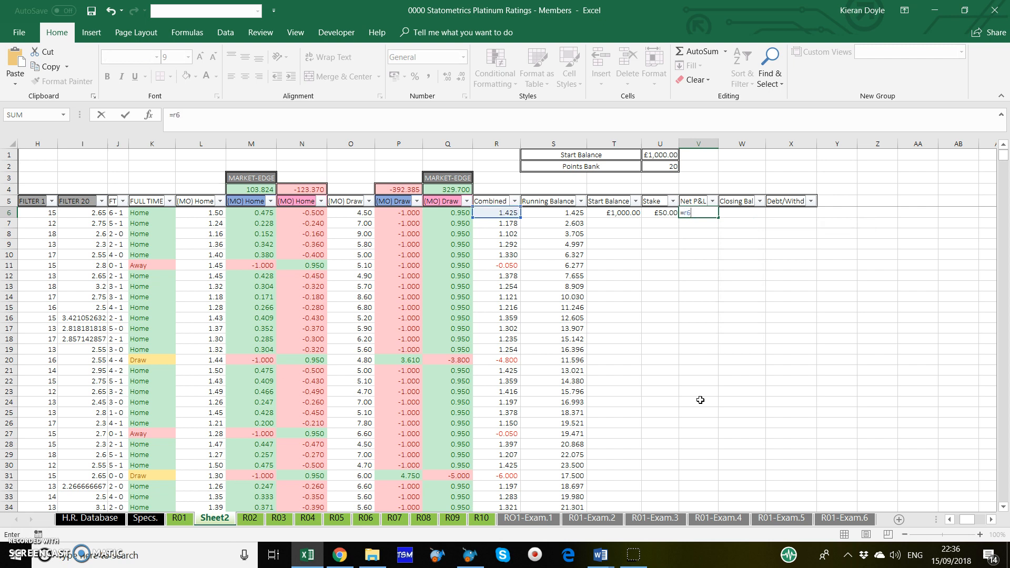
{"action": "type", "text": "*u6"}
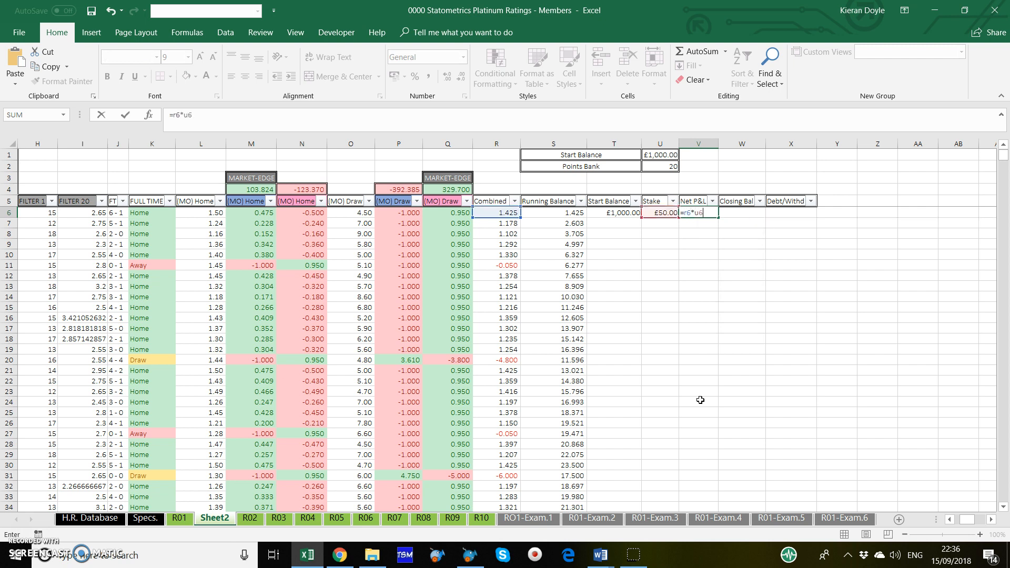
{"action": "key", "text": "Return"}
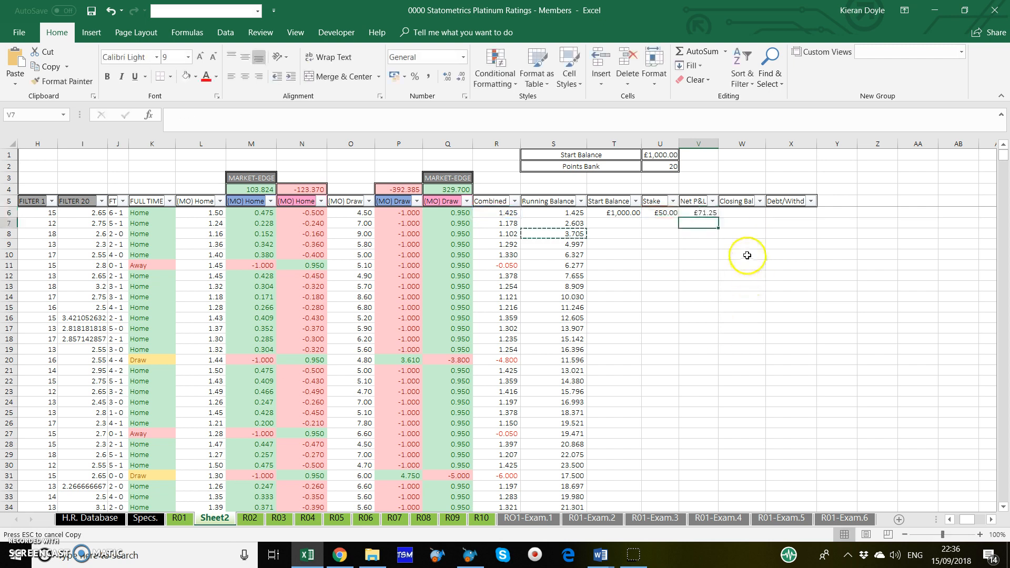
Enter the Closing Bal formula =T6+V6 in W6, adding the net P&L to the start balance
{"action": "left_click", "coordinate": [741, 212]}
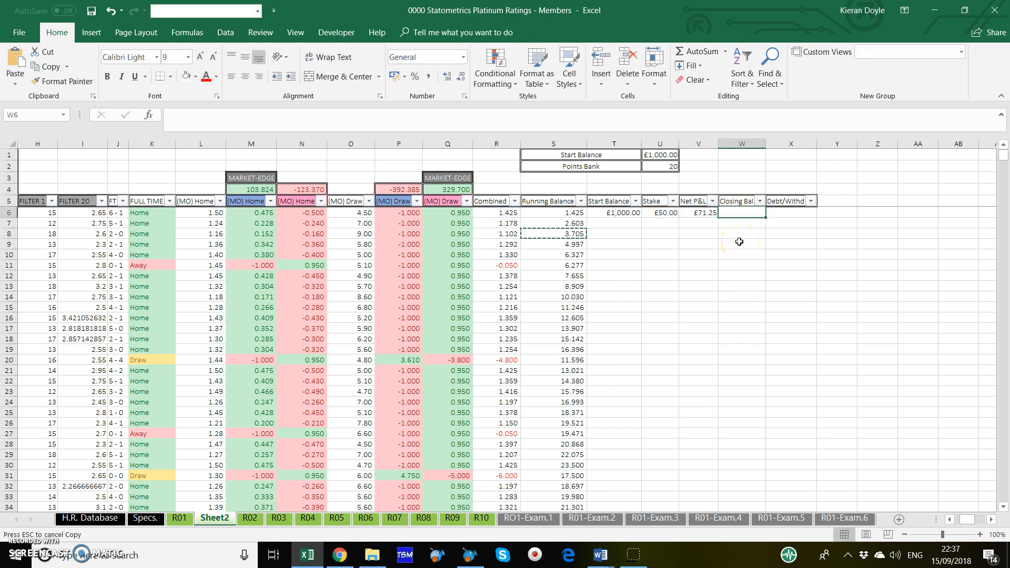
{"action": "left_click", "coordinate": [616, 211]}
{"action": "left_click", "coordinate": [701, 212]}
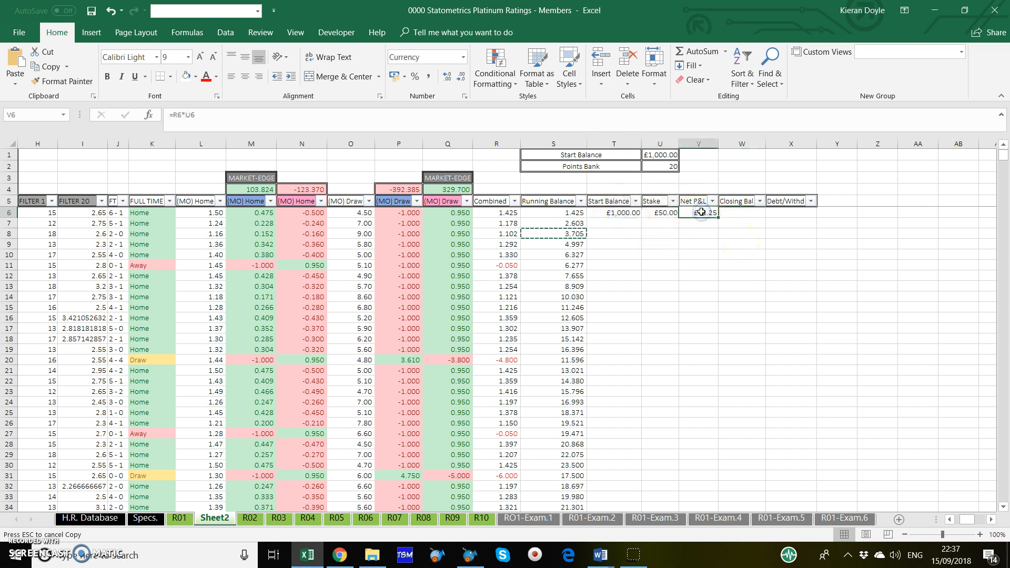
{"action": "left_click", "coordinate": [741, 213]}
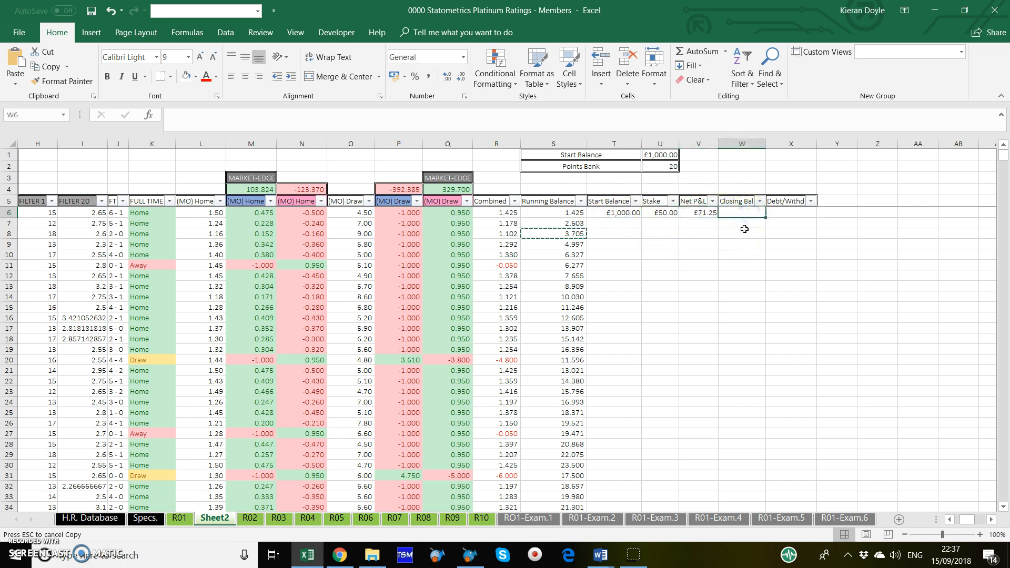
{"action": "type", "text": "=t6"}
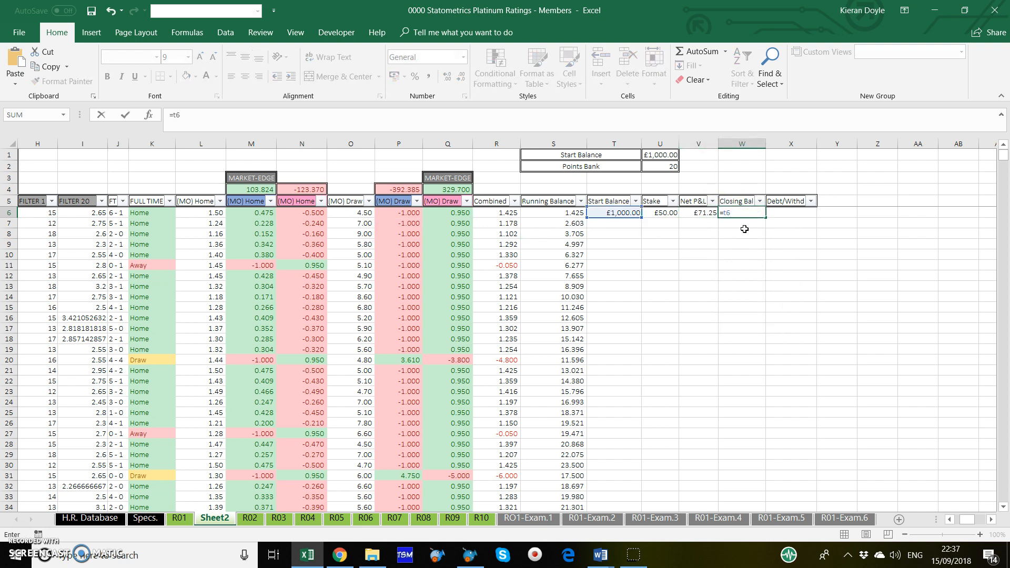
{"action": "type", "text": "+v6"}
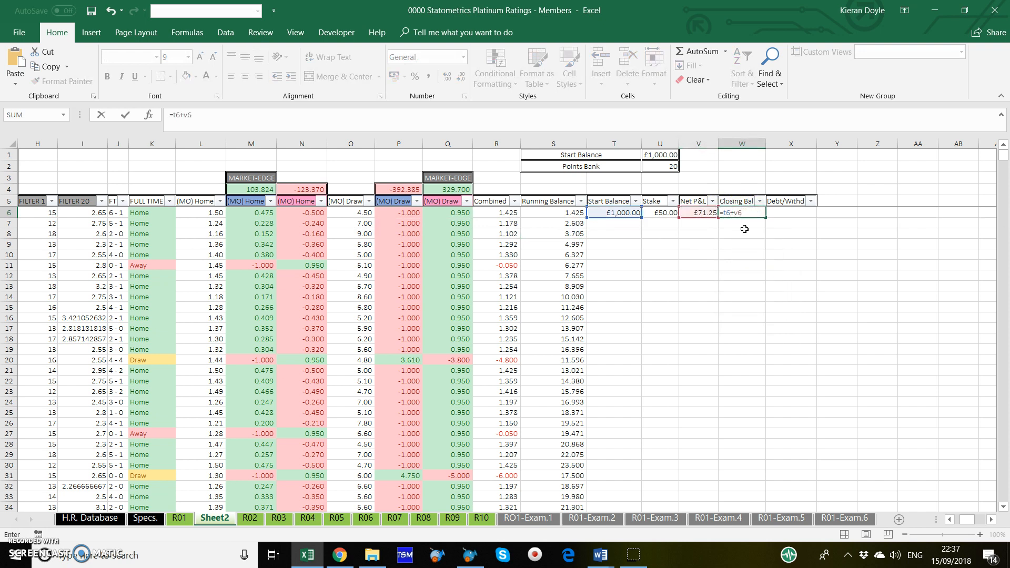
{"action": "key", "text": "Return"}
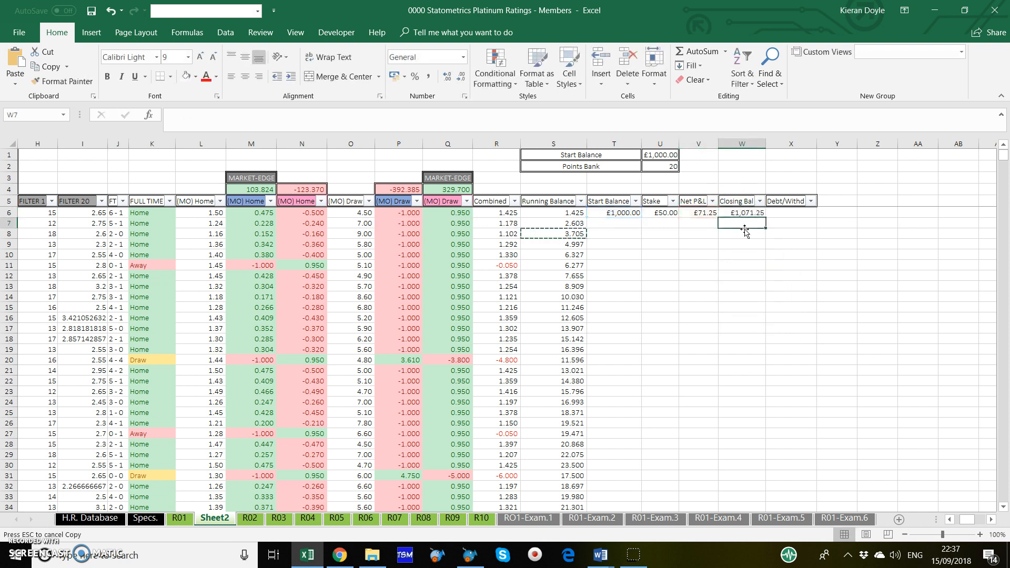
Enter the formula =W6 in T7 to carry the first closing balance into the second row's Start Balance
{"action": "left_click", "coordinate": [609, 223]}
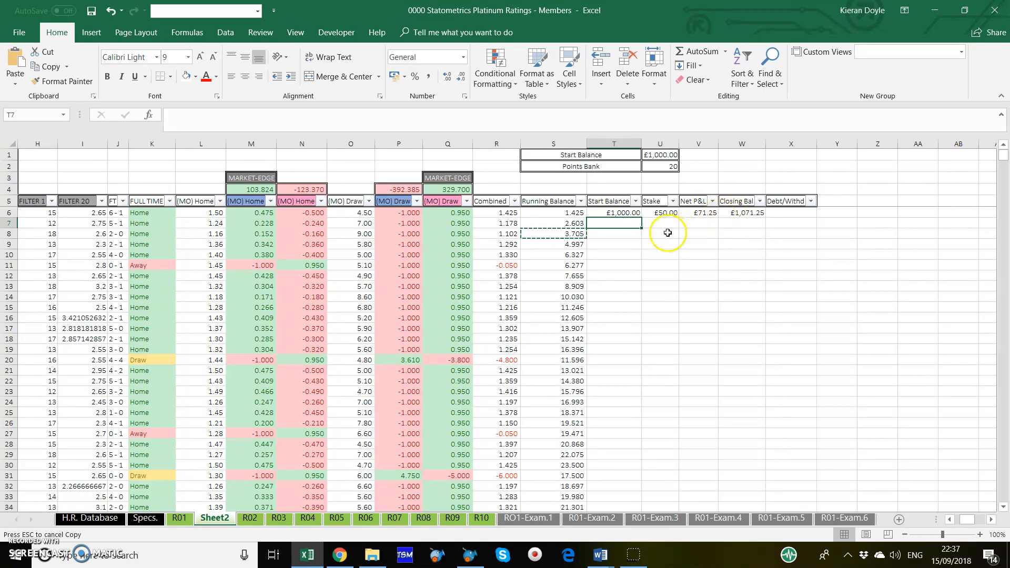
{"action": "type", "text": "=w6"}
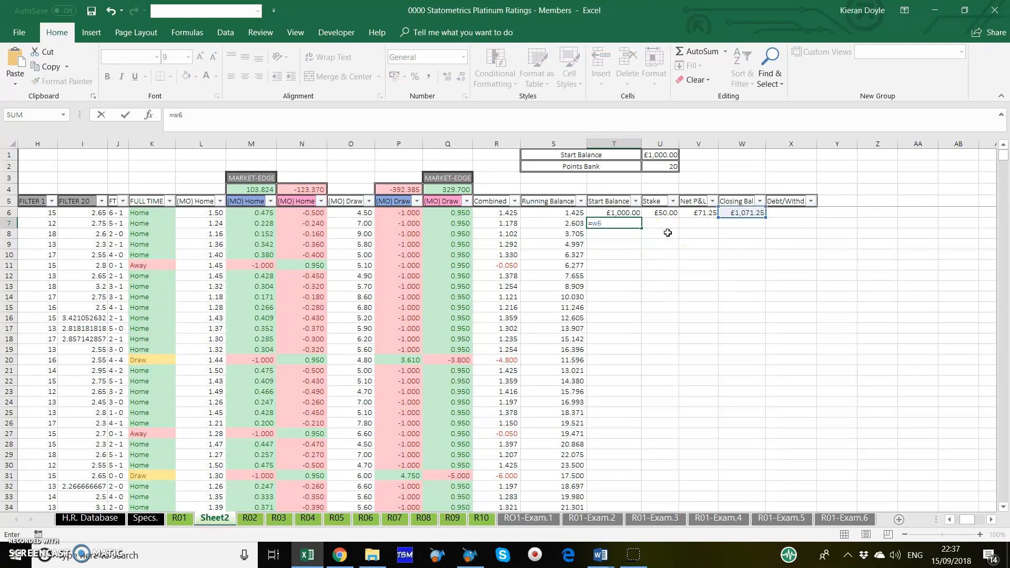
{"action": "key", "text": "Return"}
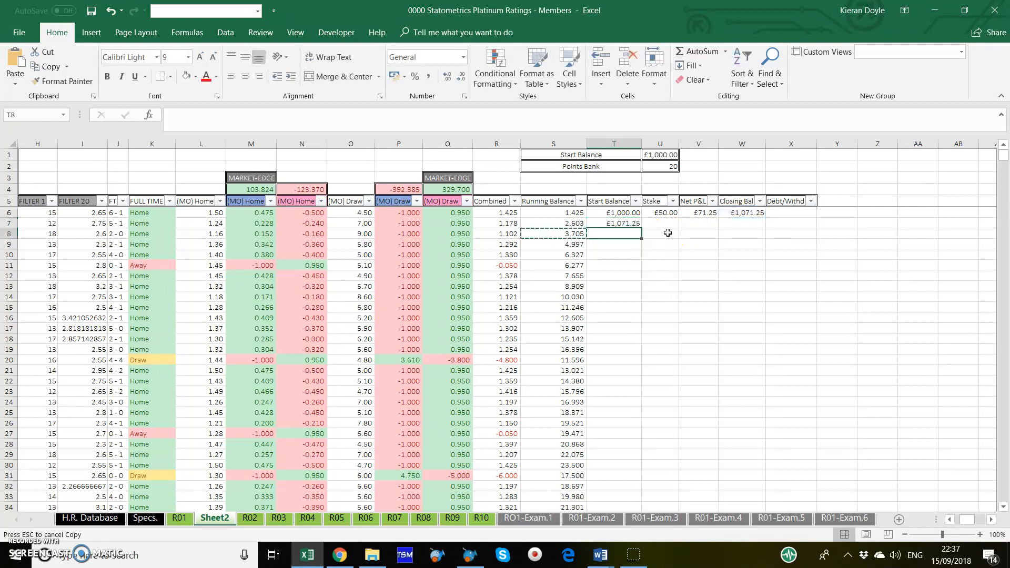
Fill the Stake formula from U6 and the Net P&L formula from V6 down into row 7
{"action": "left_click", "coordinate": [659, 212]}
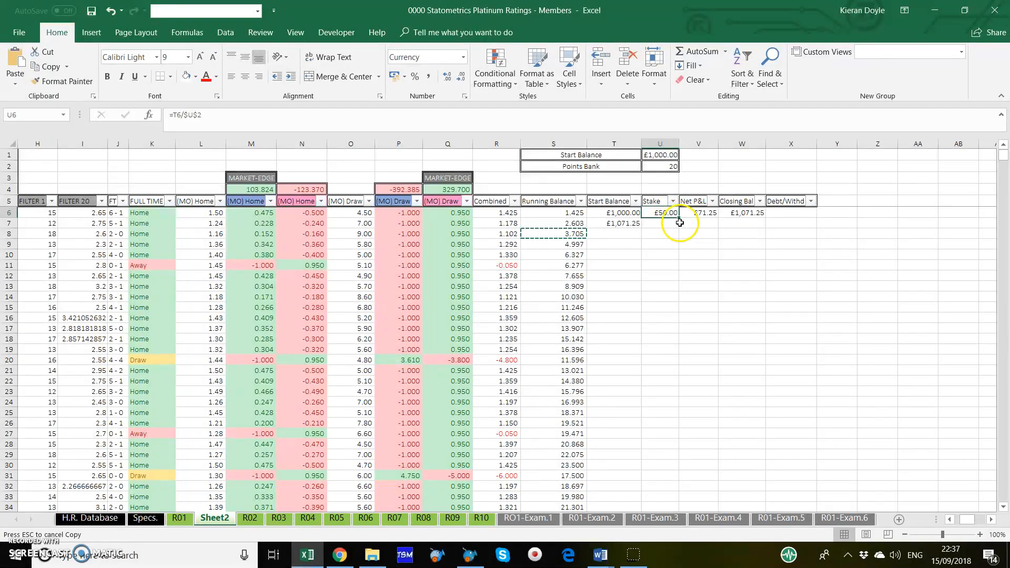
{"action": "left_click_drag", "start_coordinate": [680, 217], "coordinate": [679, 229]}
{"action": "left_click", "coordinate": [679, 256]}
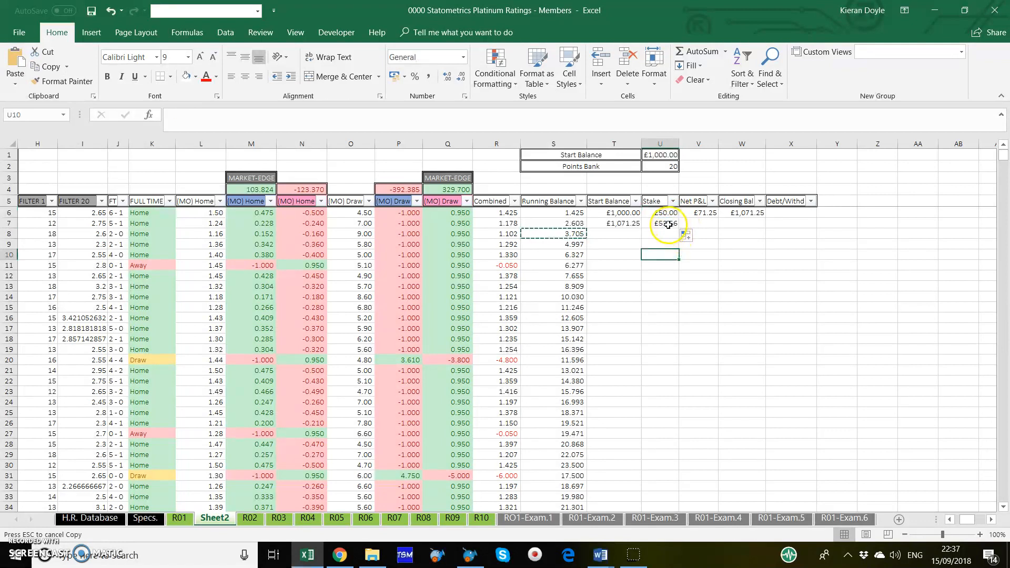
{"action": "left_click", "coordinate": [707, 213]}
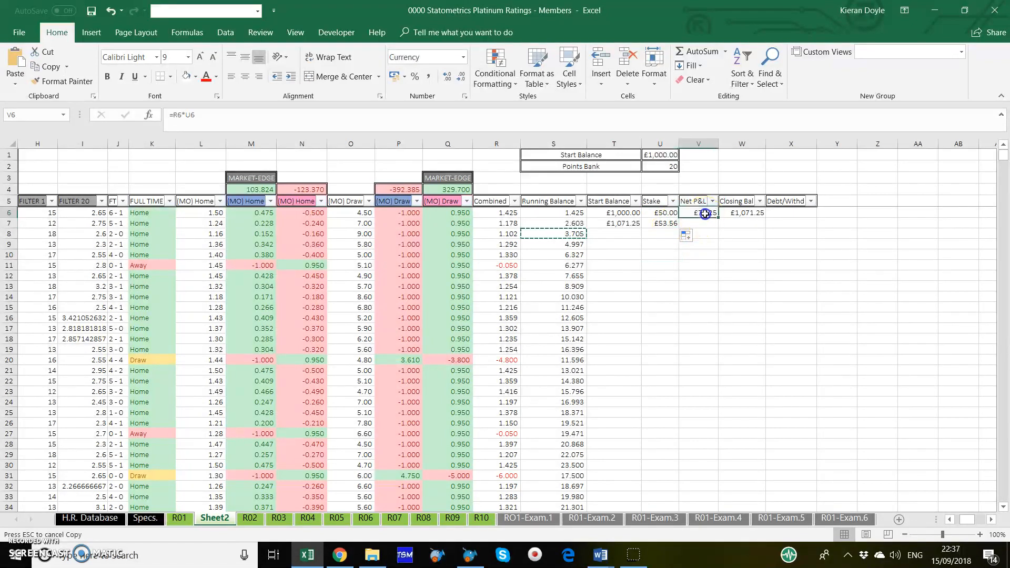
{"action": "left_click_drag", "start_coordinate": [718, 217], "coordinate": [715, 231]}
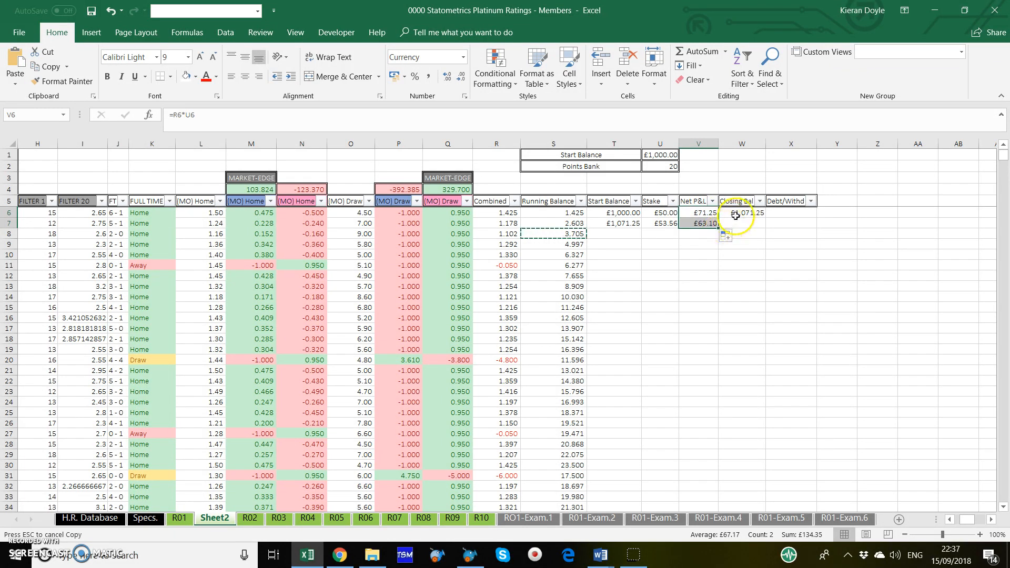
Copy the Closing Bal formula from W6 into W7
{"action": "left_click", "coordinate": [736, 211]}
{"action": "right_click", "coordinate": [738, 211]}
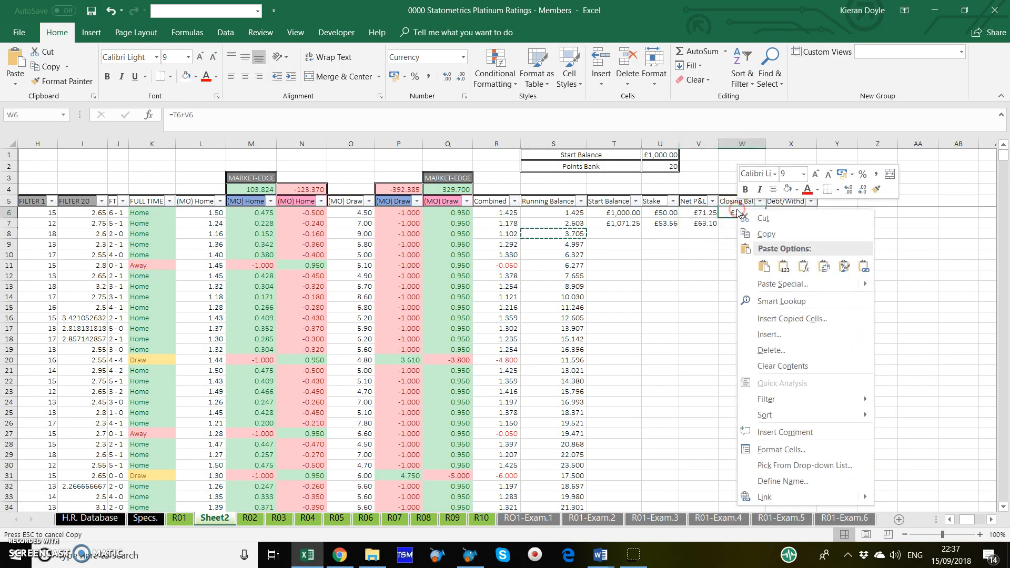
{"action": "left_click", "coordinate": [761, 235]}
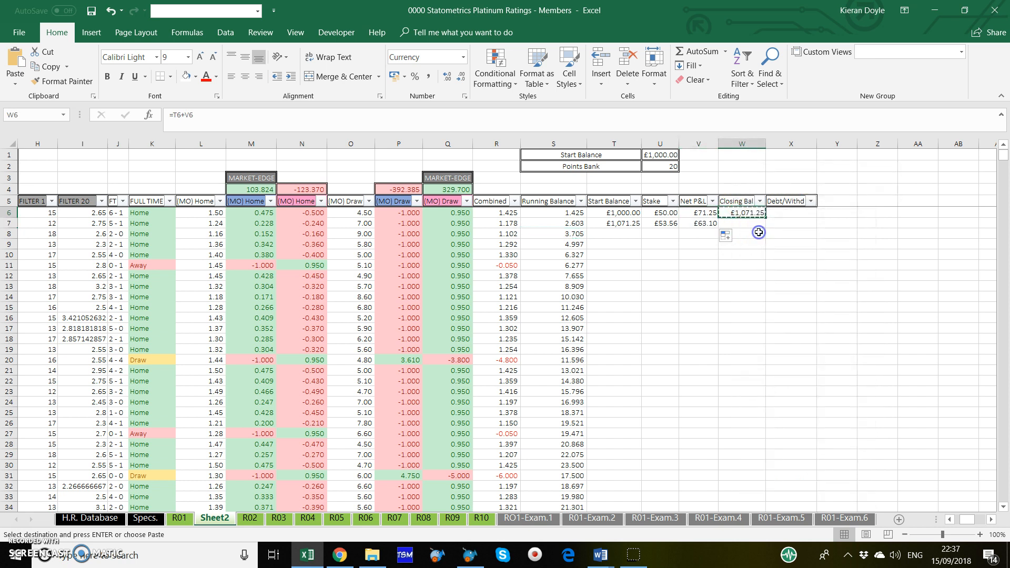
{"action": "left_click", "coordinate": [747, 223]}
{"action": "right_click", "coordinate": [746, 223]}
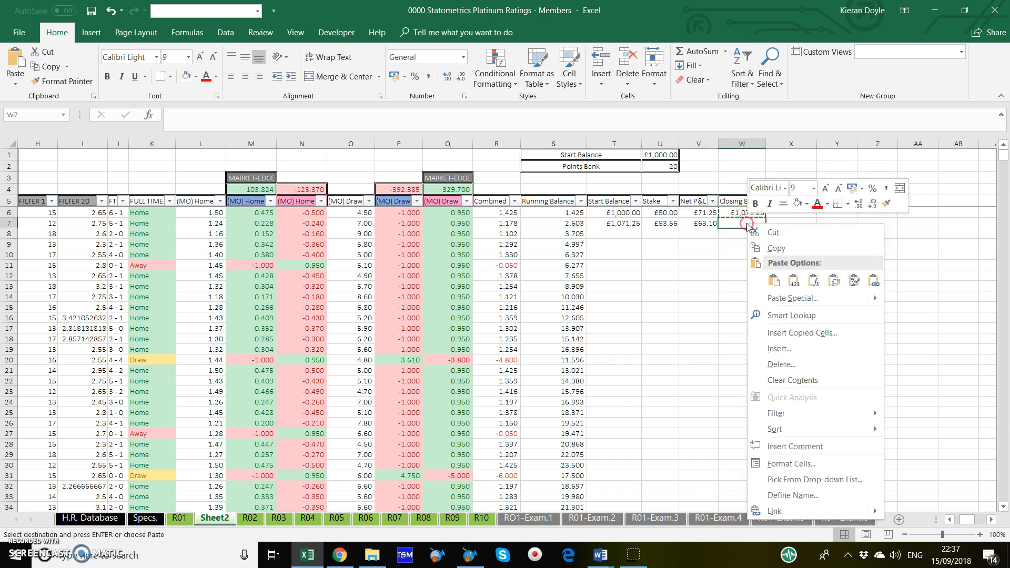
{"action": "left_click", "coordinate": [767, 280]}
{"action": "left_click", "coordinate": [769, 281]}
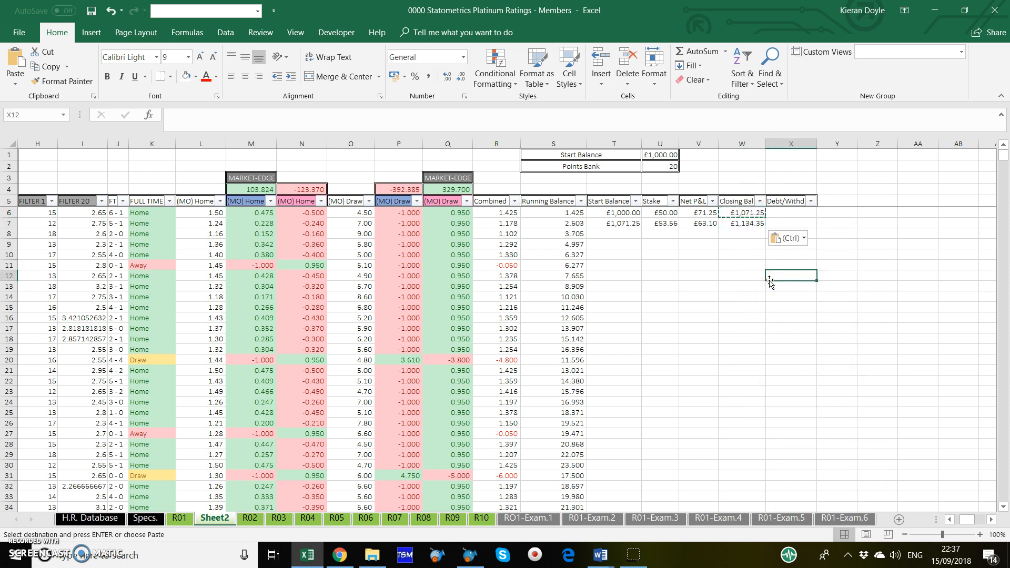
Fill the Start Balance, Stake, Net P&L and Closing Bal formulas in T7:W7 down to row 21
{"action": "left_click", "coordinate": [10, 142]}
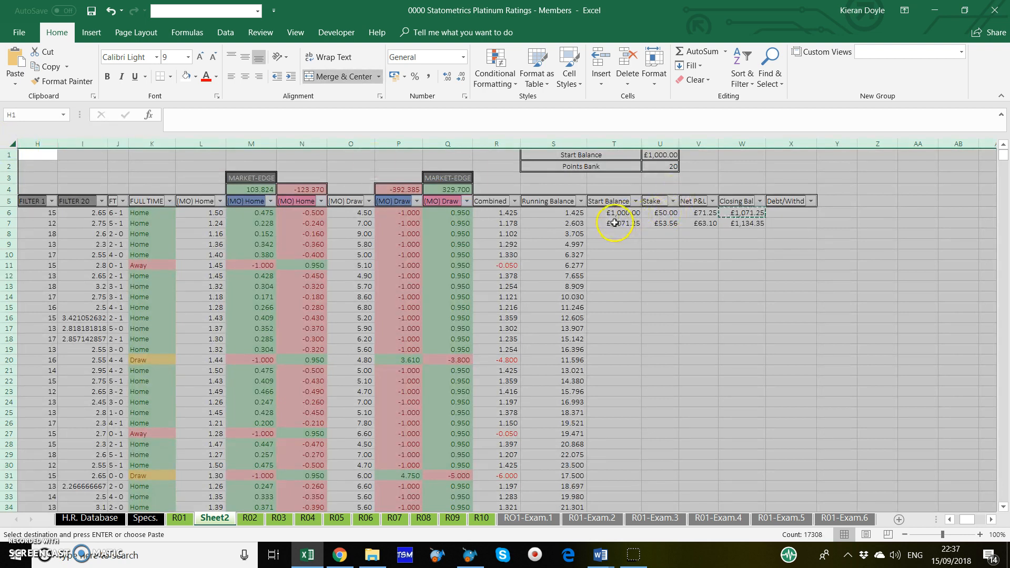
{"action": "left_click", "coordinate": [626, 243]}
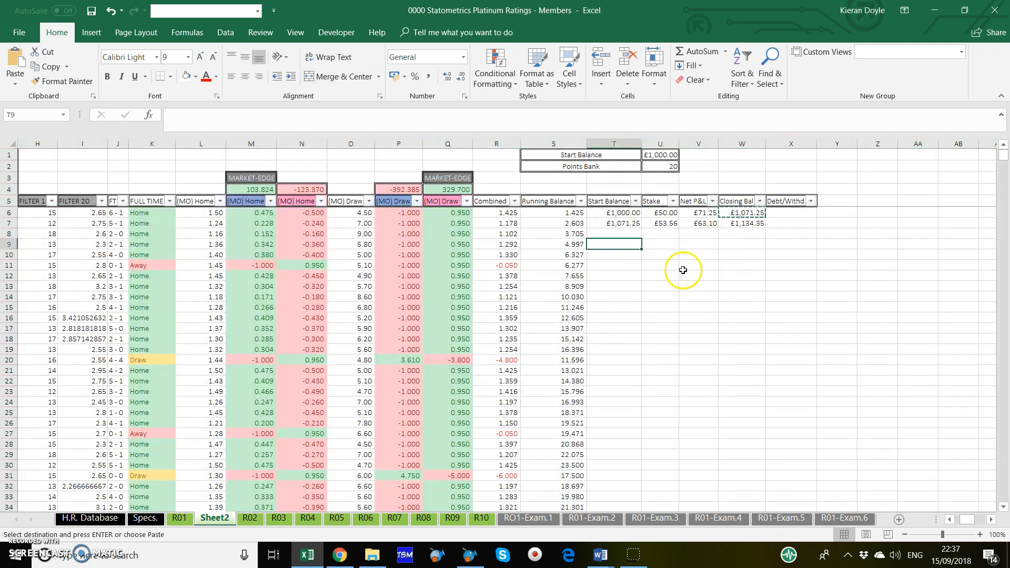
{"action": "left_click", "coordinate": [615, 223]}
{"action": "left_click_drag", "start_coordinate": [724, 225], "coordinate": [769, 373]}
{"action": "key", "text": "ctrl+v"}
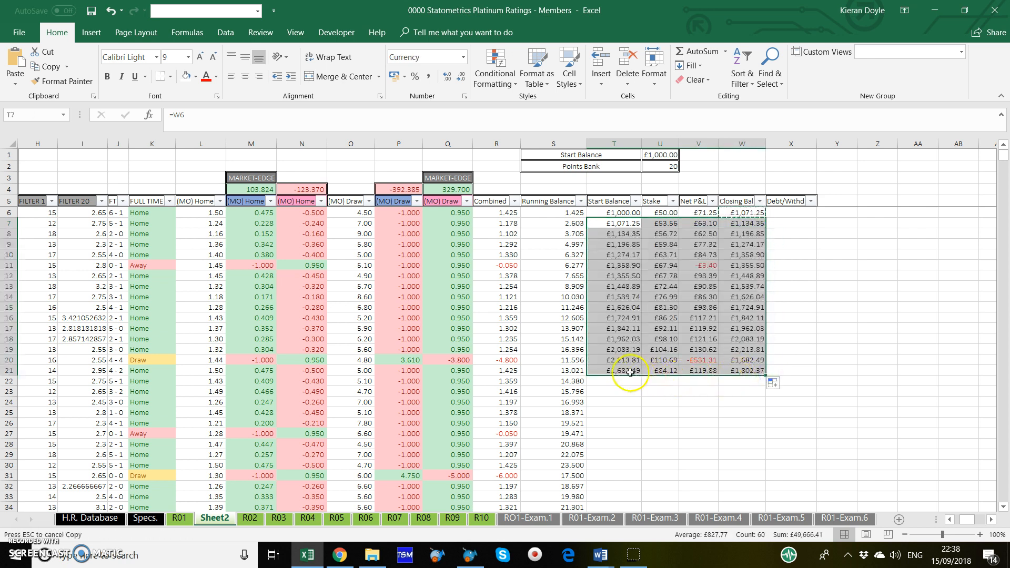
Extend the balance, stake and P&L formulas in T21:W21 down to row 950
{"action": "left_click", "coordinate": [621, 370]}
{"action": "left_click_drag", "start_coordinate": [621, 370], "coordinate": [754, 377]}
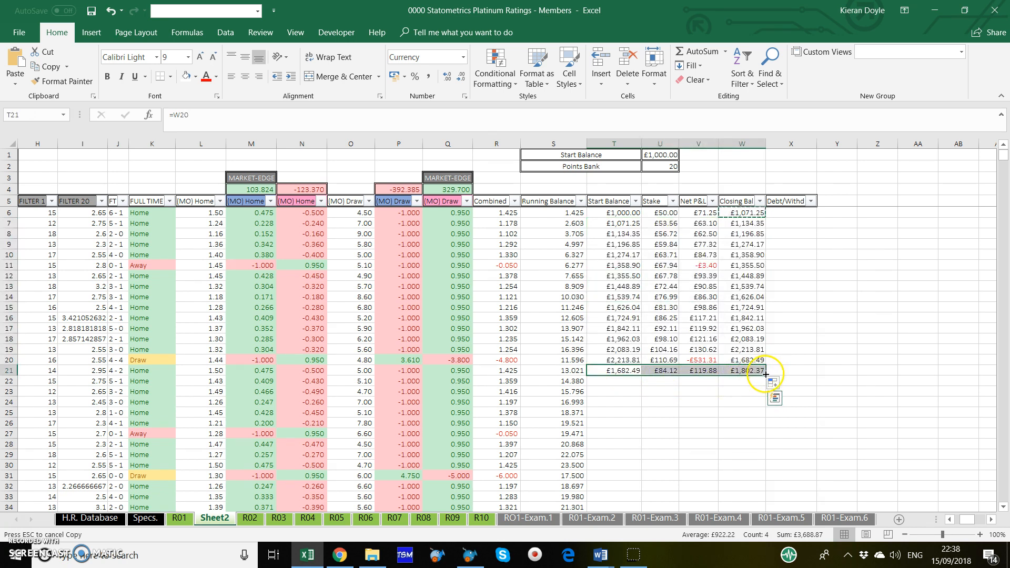
{"action": "left_click_drag", "start_coordinate": [765, 375], "coordinate": [764, 486]}
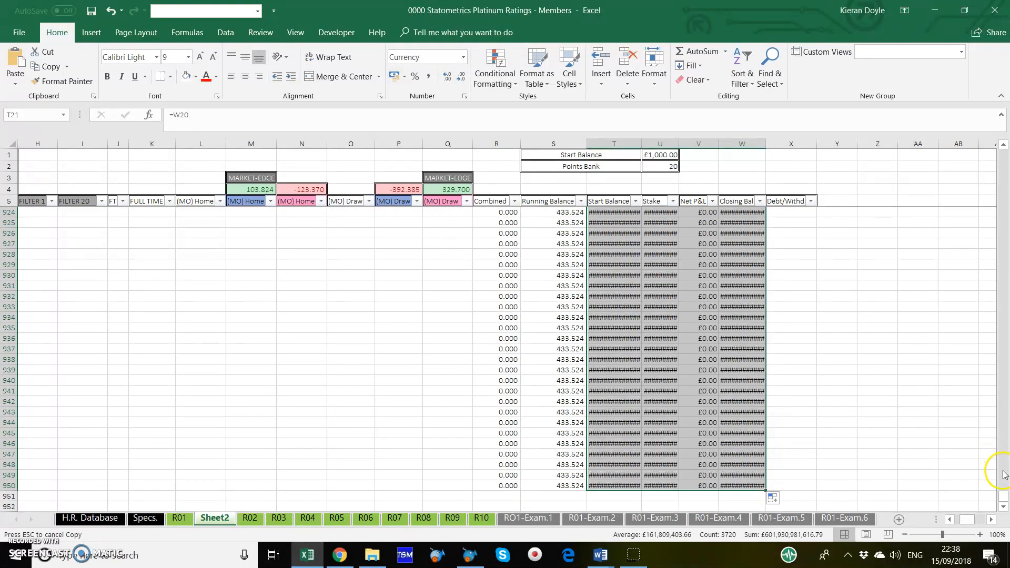
Auto-fit all the sheet's column widths so the large currency amounts fit in their cells
{"action": "left_click_drag", "start_coordinate": [1003, 500], "coordinate": [999, 136]}
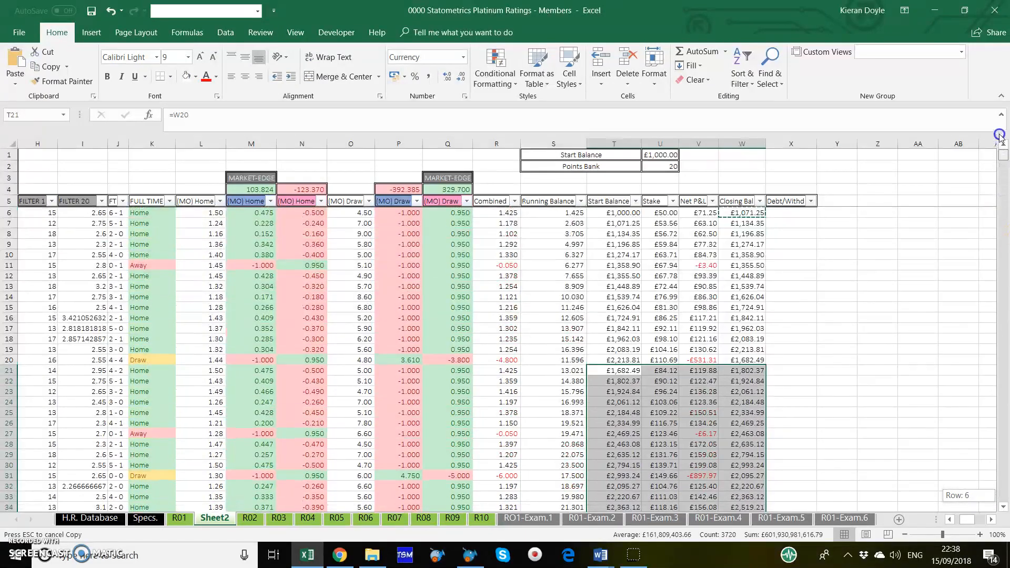
{"action": "left_click", "coordinate": [3, 144]}
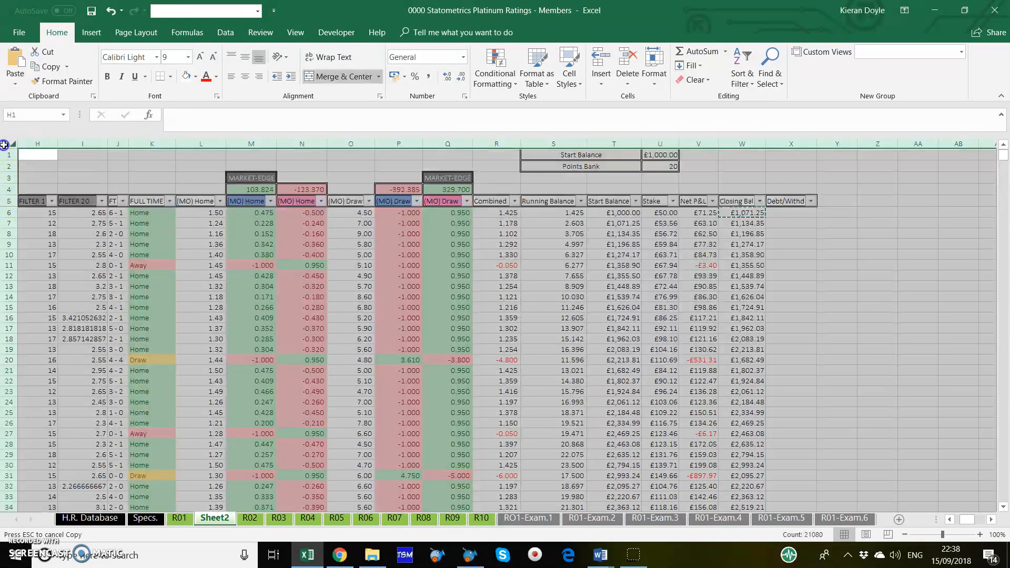
{"action": "double_click", "coordinate": [57, 144]}
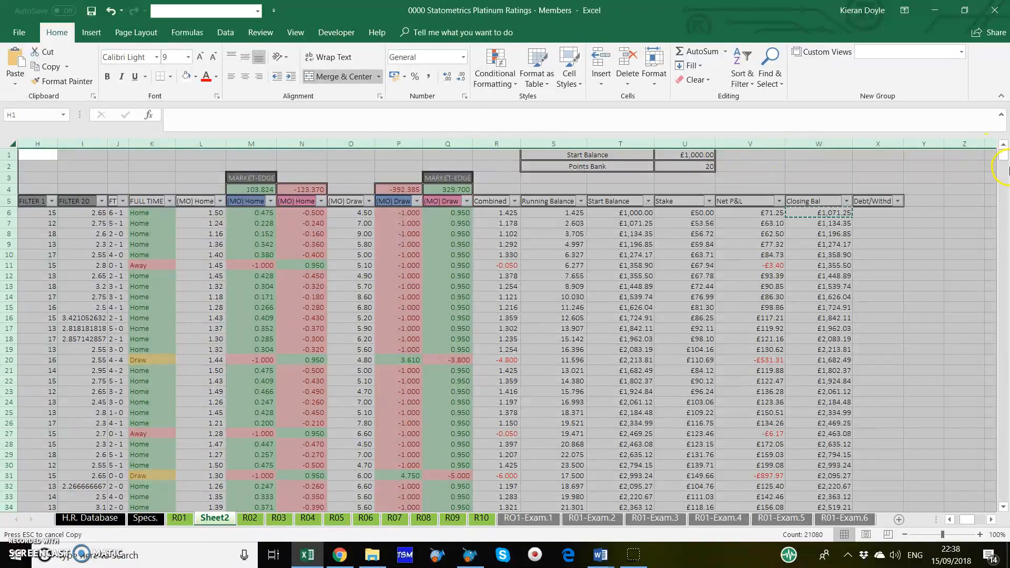
Examine the Start Balance, Stake, Net P&L and Closing Bal cells in row 45 to check the losing bet's effect
{"action": "left_click_drag", "start_coordinate": [1005, 168], "coordinate": [1004, 168]}
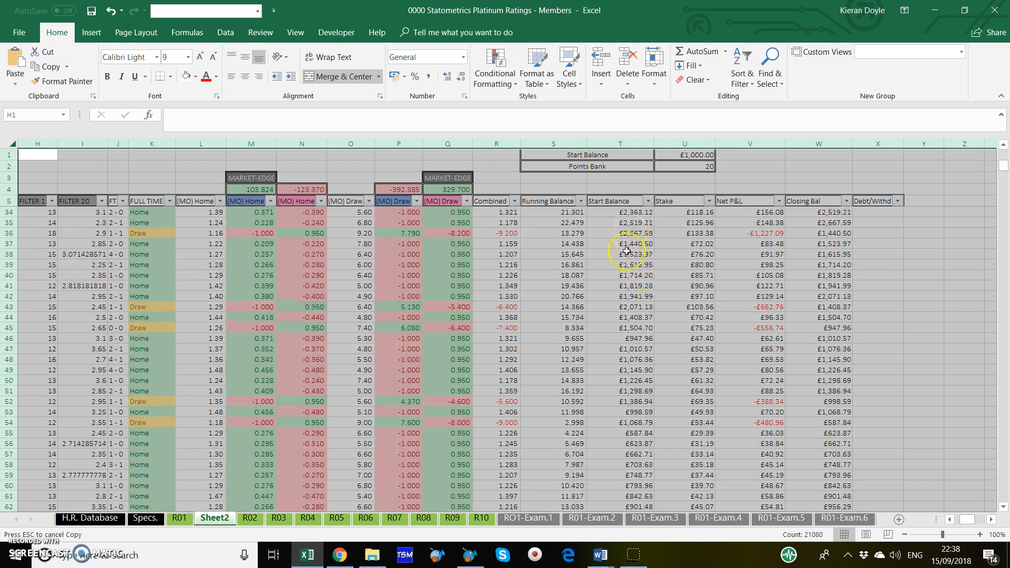
{"action": "left_click", "coordinate": [614, 328]}
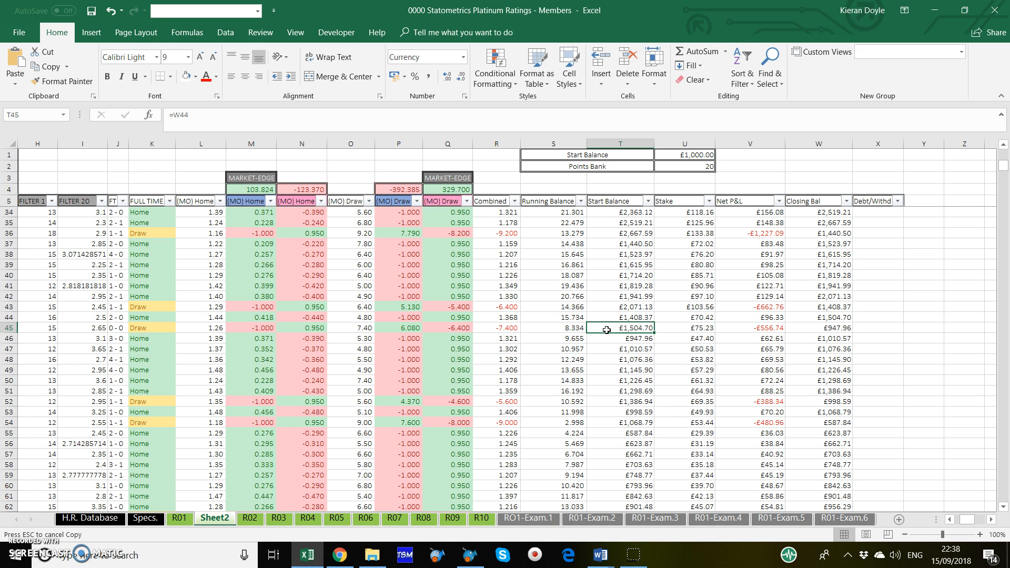
{"action": "left_click", "coordinate": [694, 328]}
{"action": "left_click", "coordinate": [747, 327]}
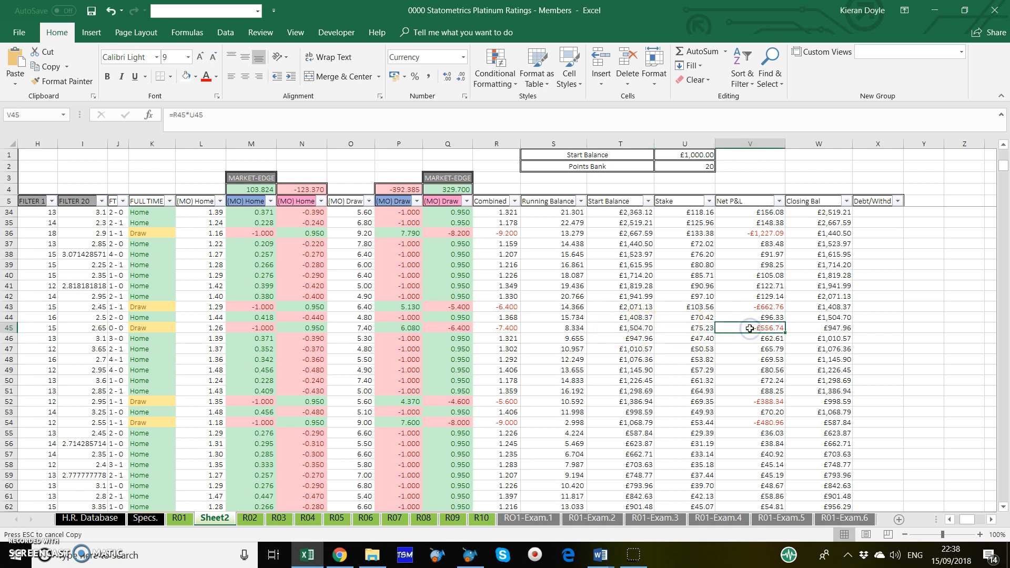
{"action": "left_click", "coordinate": [806, 327]}
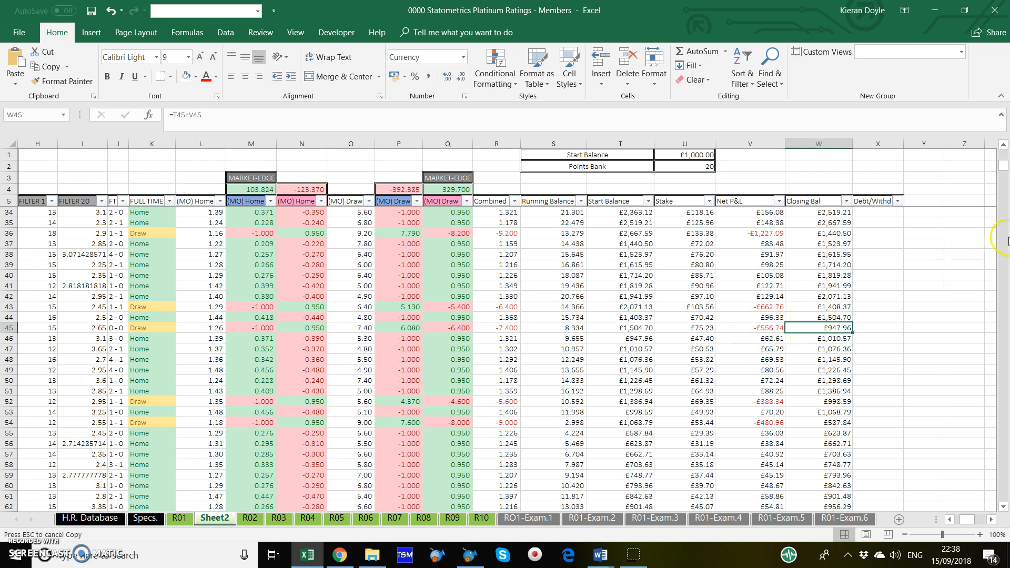
{"action": "mouse_move", "coordinate": [1002, 165]}
{"action": "left_mouse_down"}
{"action": "mouse_move", "coordinate": [1003, 473]}
{"action": "mouse_move", "coordinate": [1004, 152]}
{"action": "left_mouse_up"}
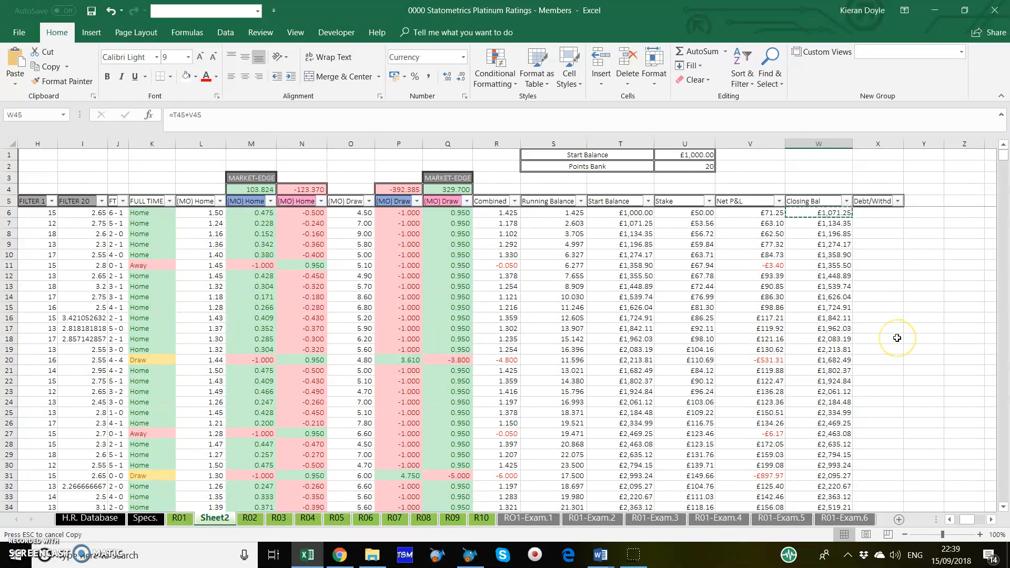